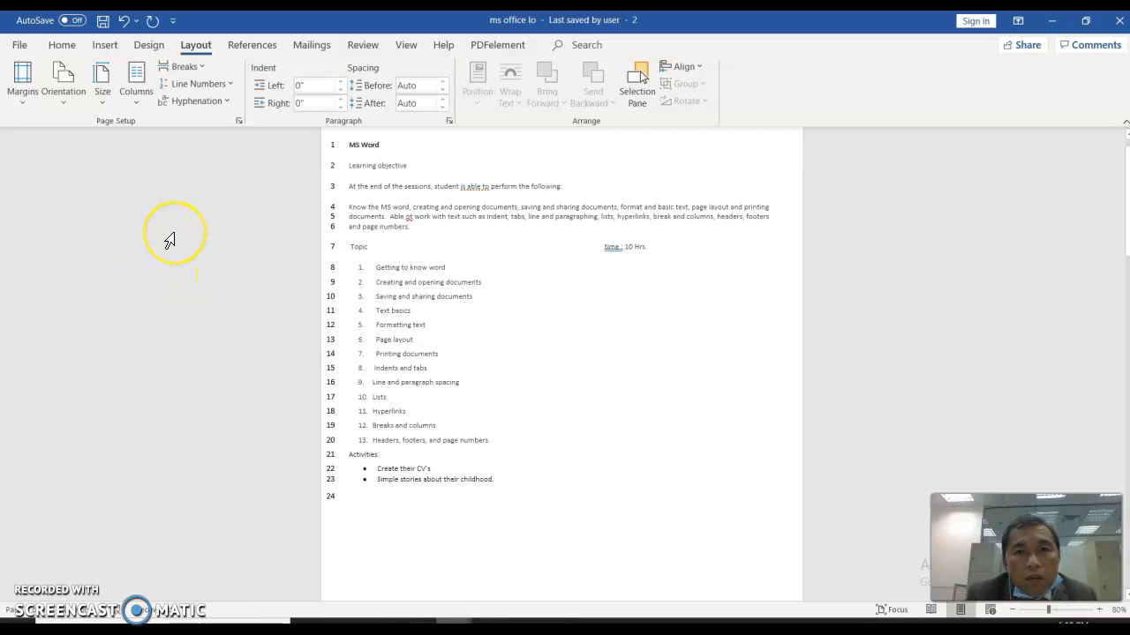
left_click(24, 86)
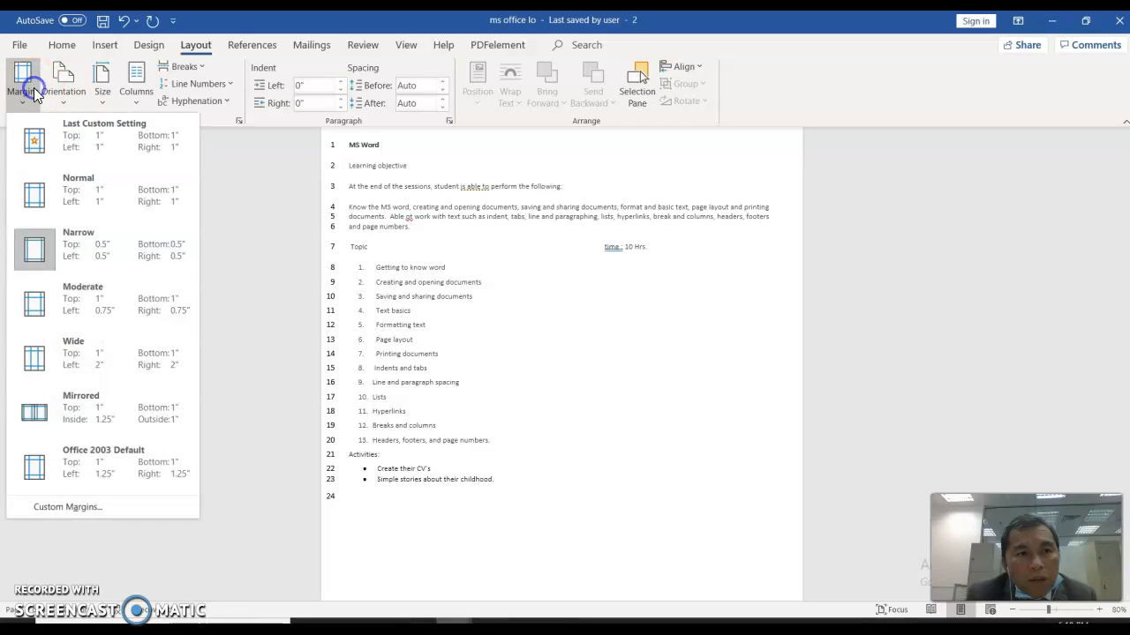
left_click(131, 510)
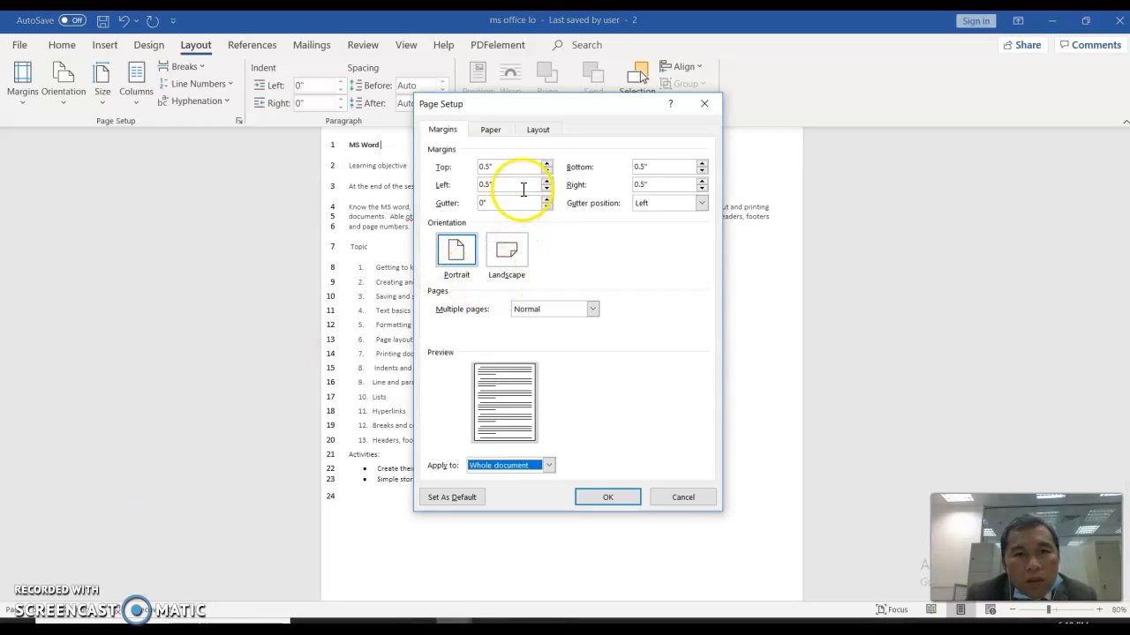
left_click(546, 164)
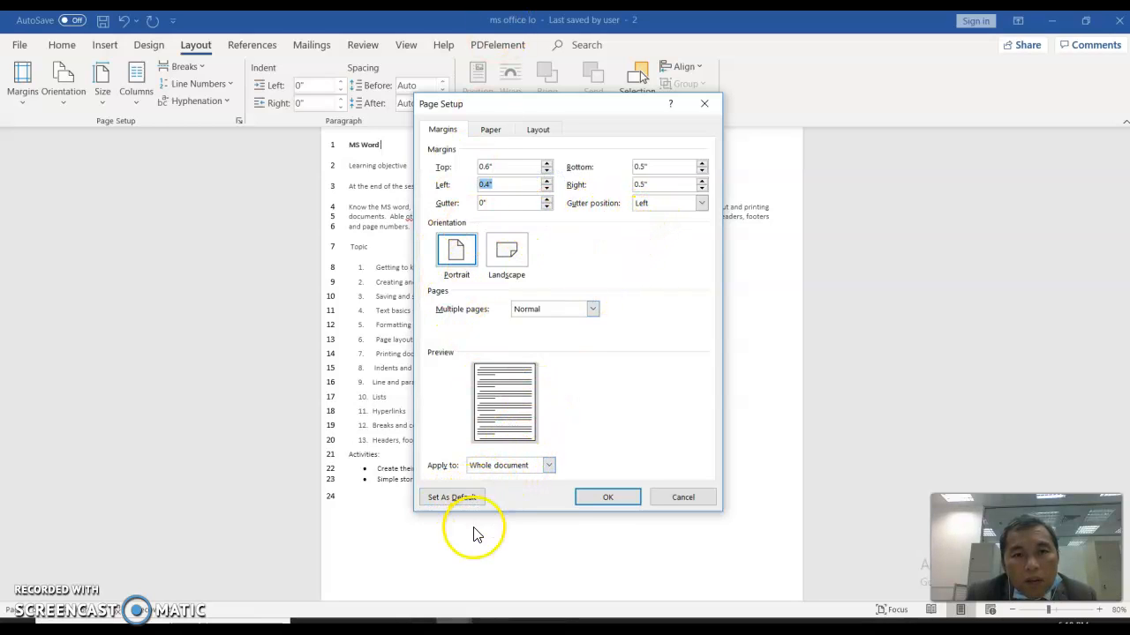
left_click(497, 132)
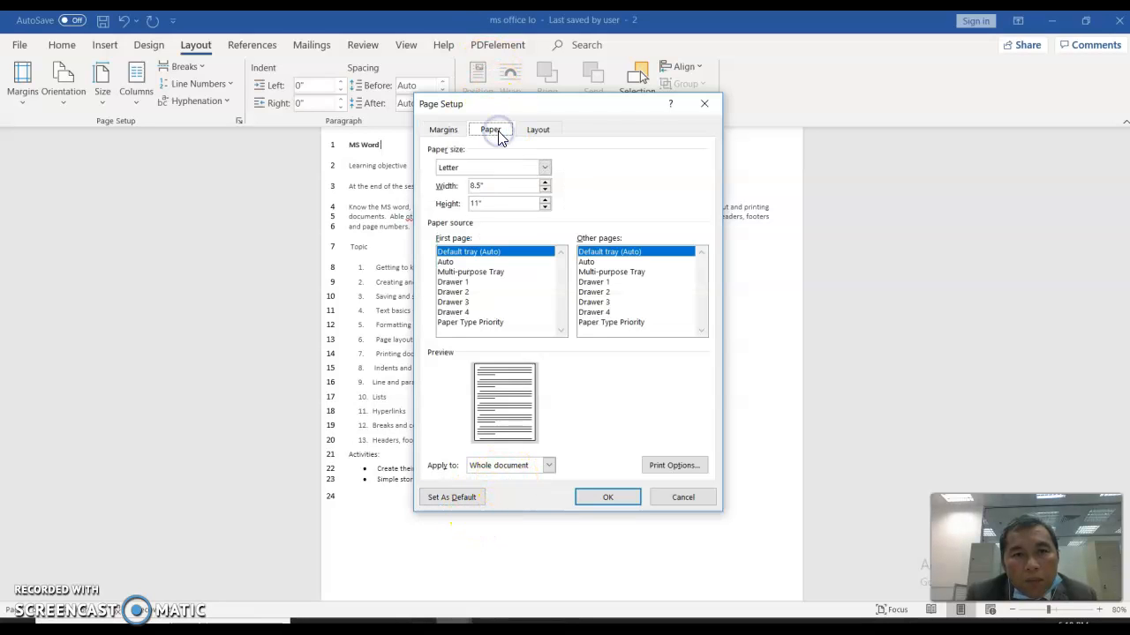
left_click(544, 189)
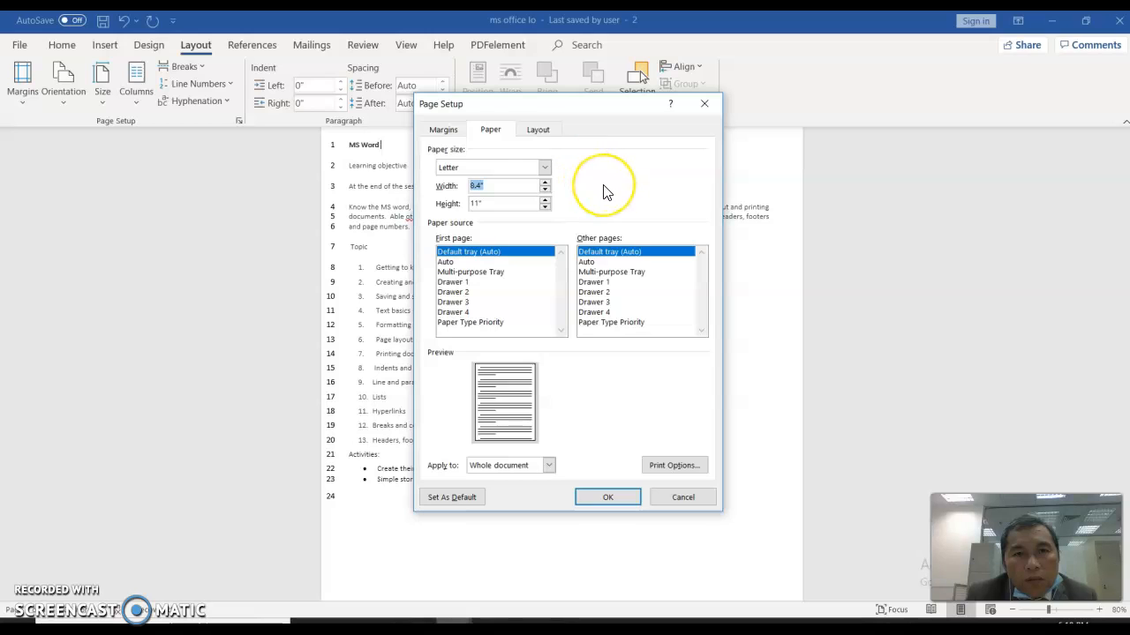
left_click(544, 169)
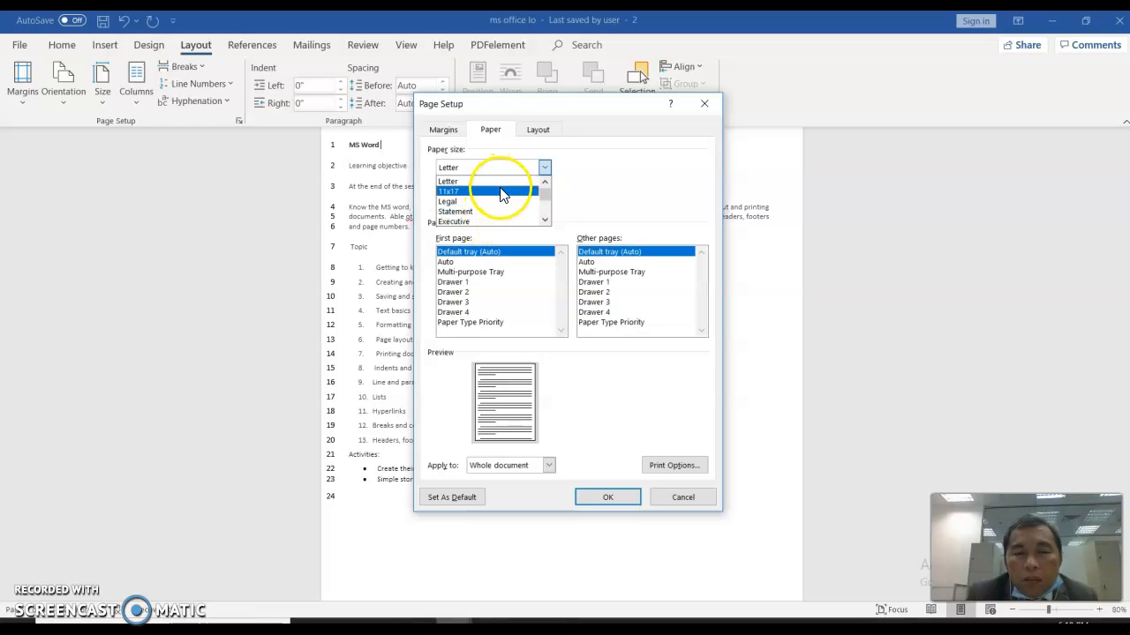
left_click(539, 131)
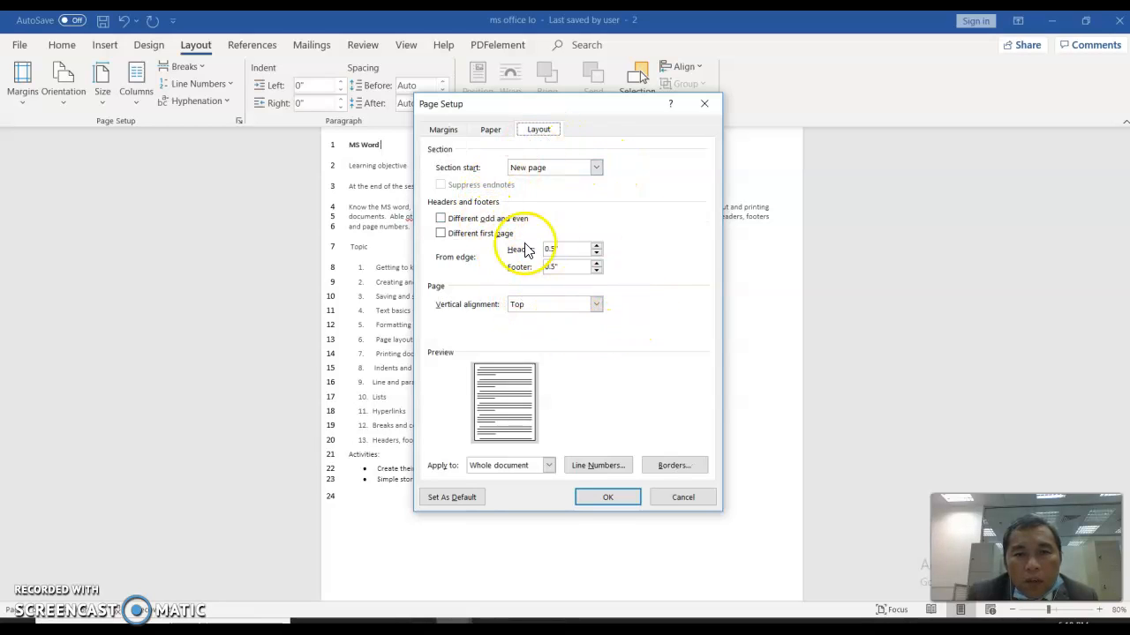
left_click(675, 499)
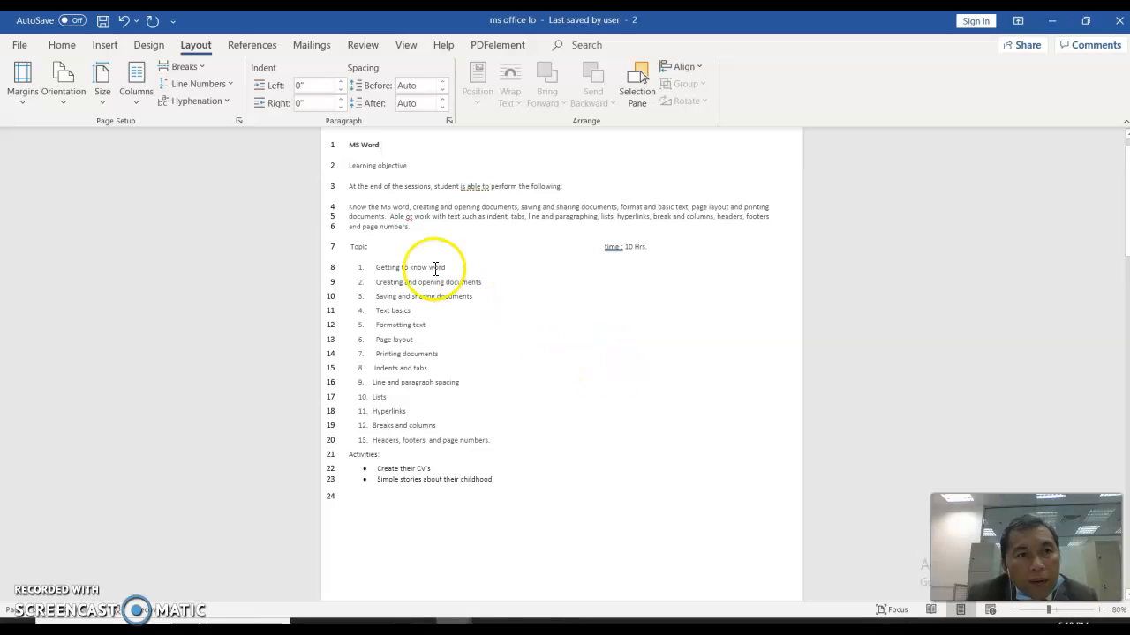
Change the document's page orientation to Landscape
left_click(63, 92)
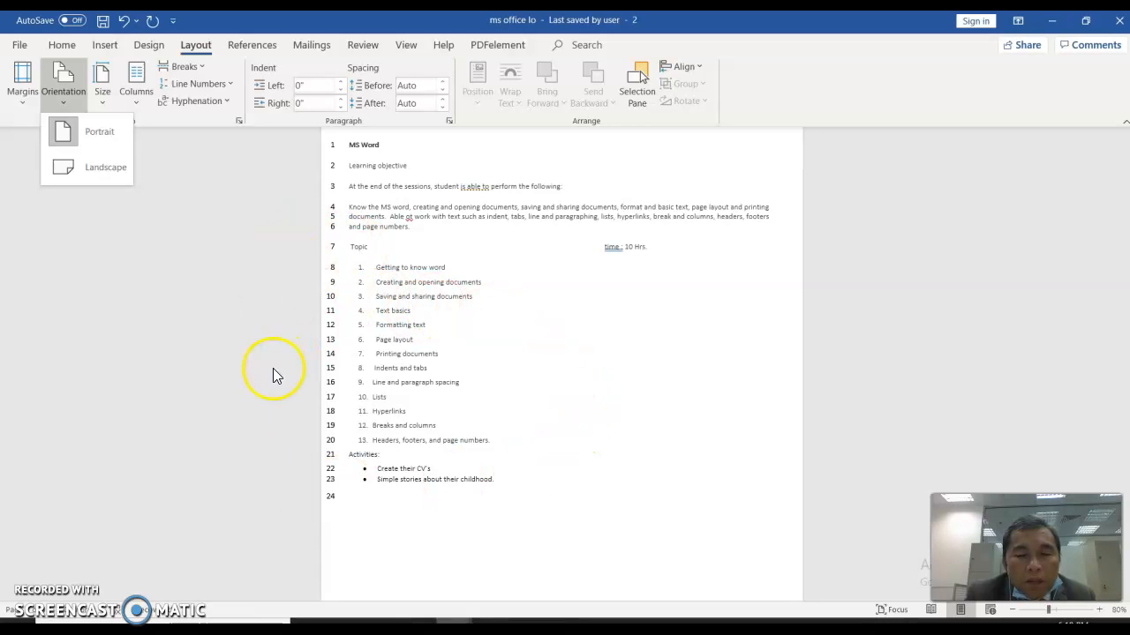
left_click(108, 178)
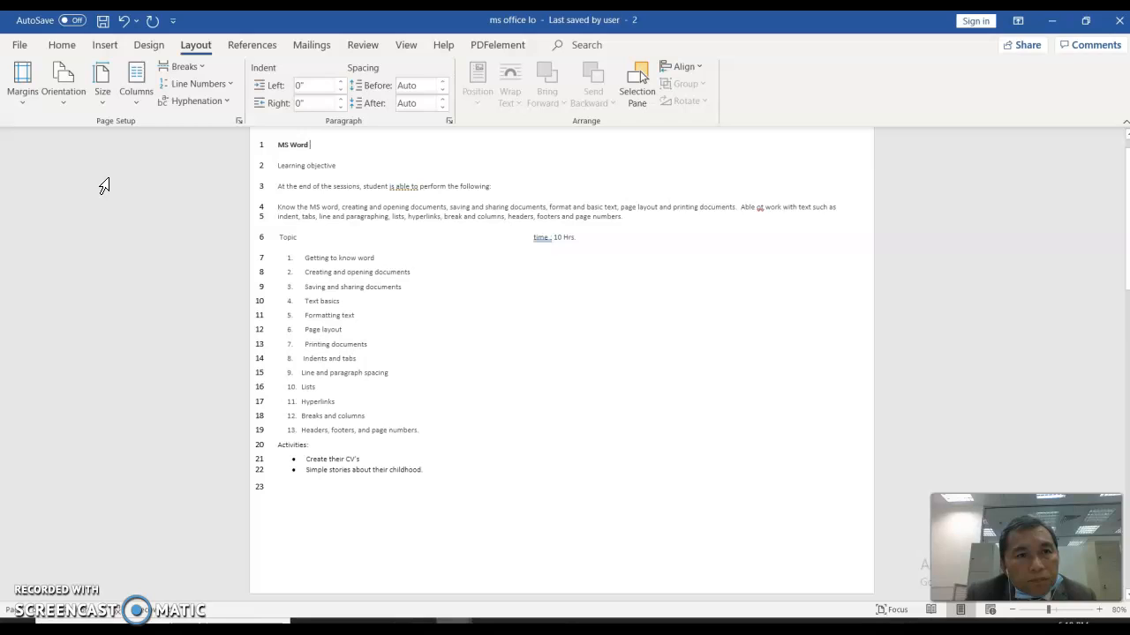
Examine the available preset paper sizes for the document, leaving the size selection without choosing one
left_click(102, 96)
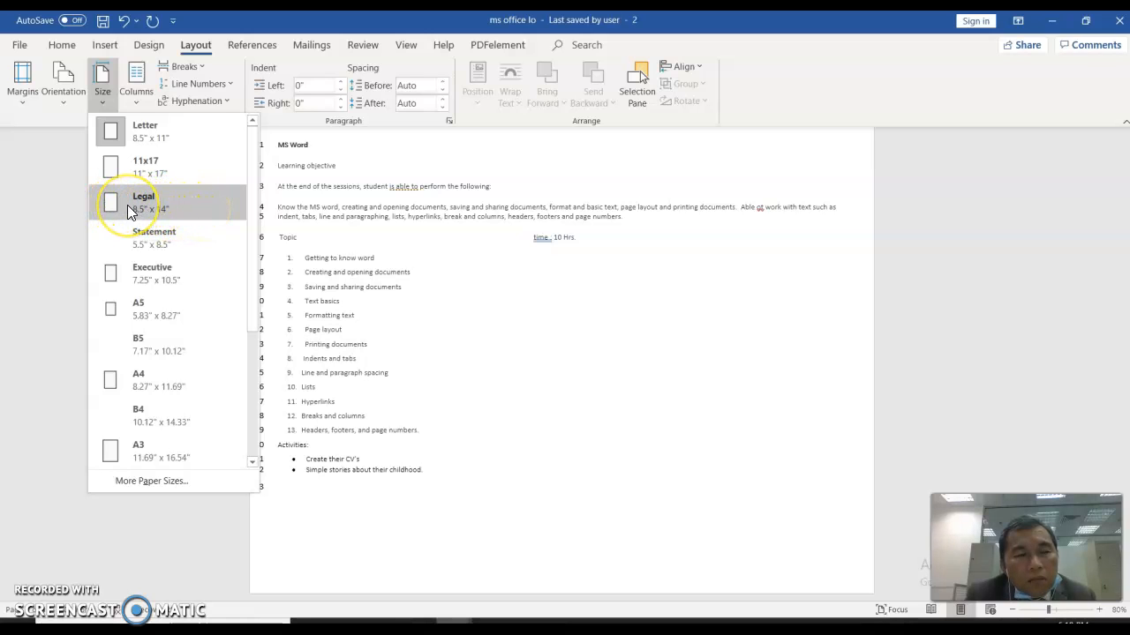
left_click(33, 227)
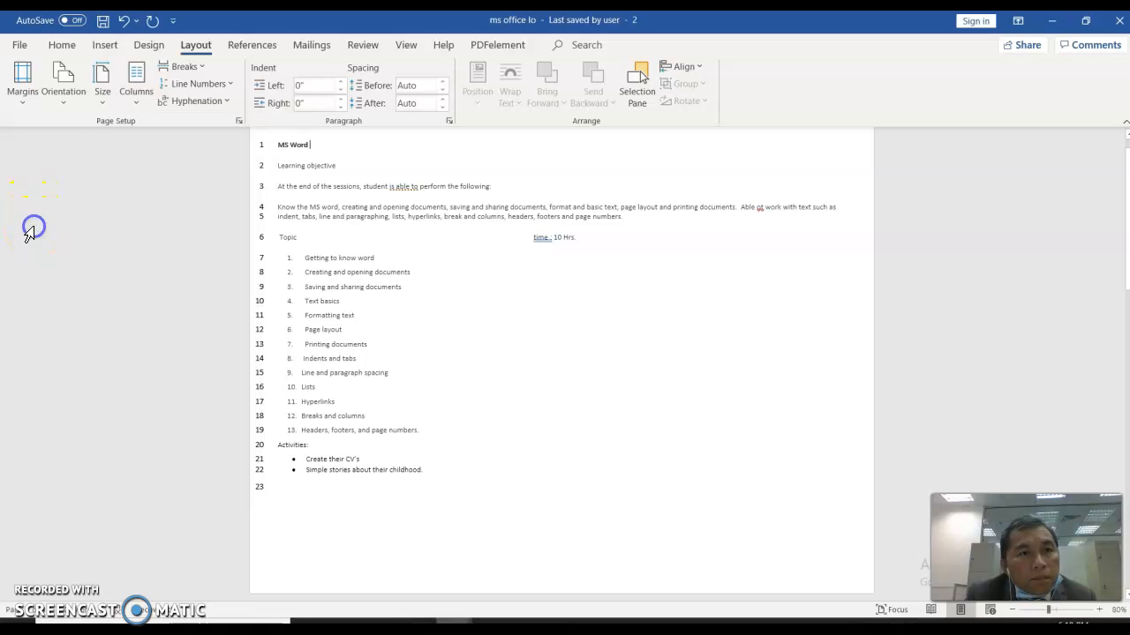
left_click(106, 44)
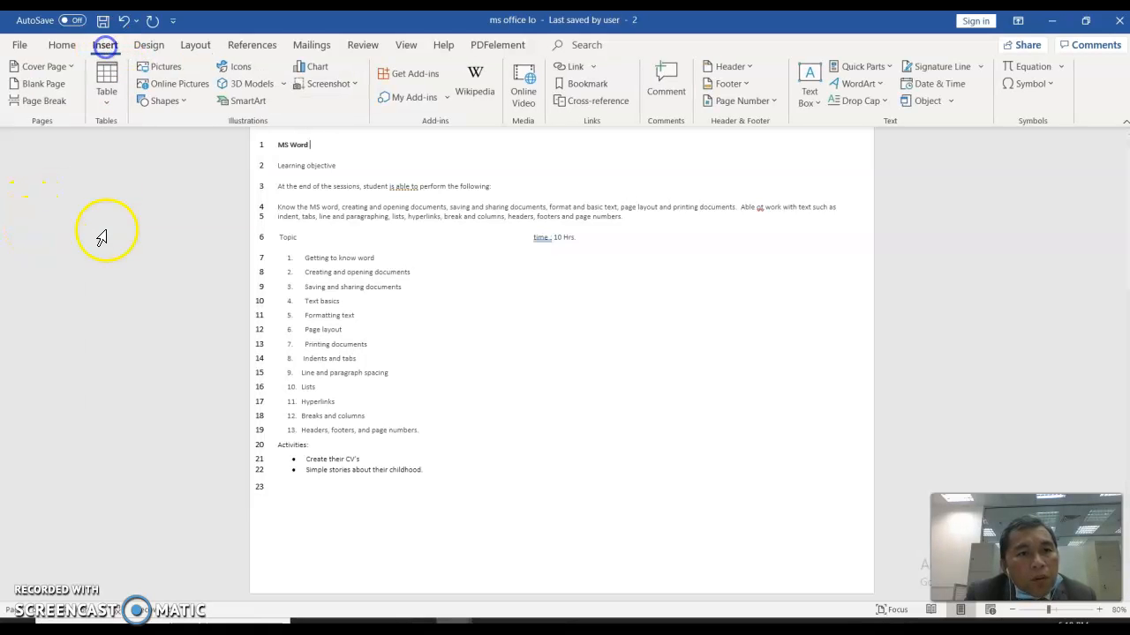
left_click(197, 46)
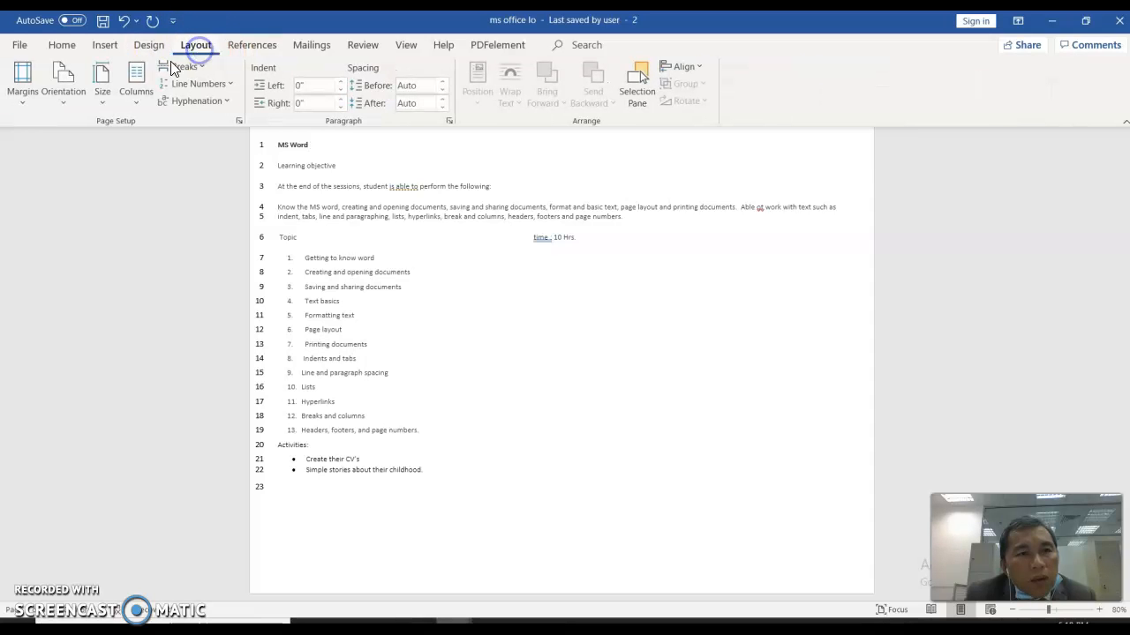
left_click(70, 99)
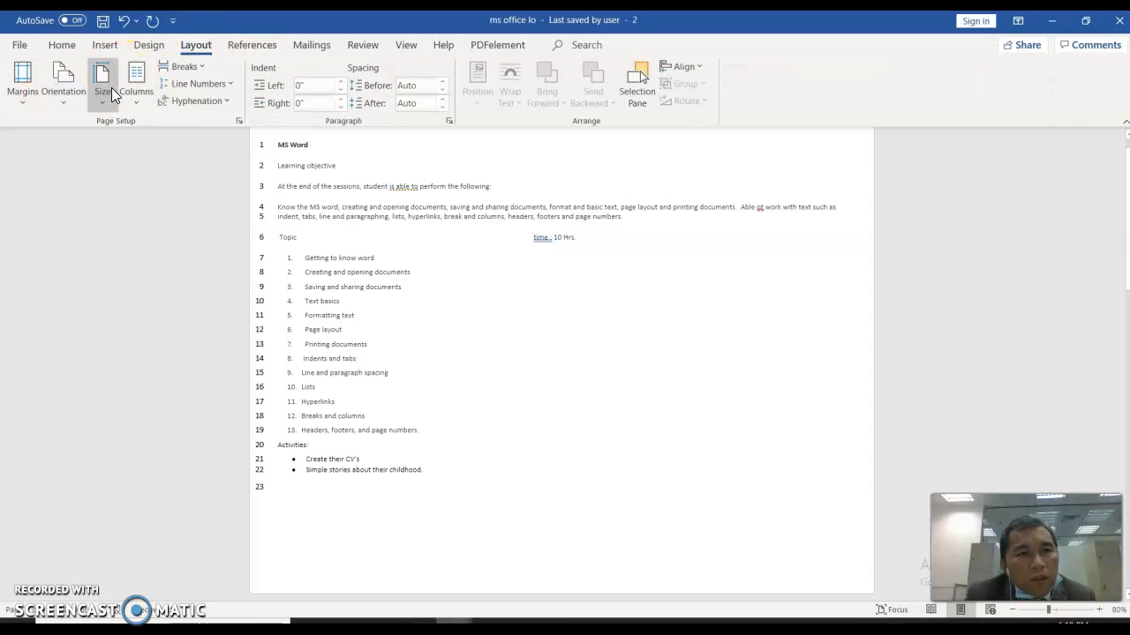
left_click(111, 87)
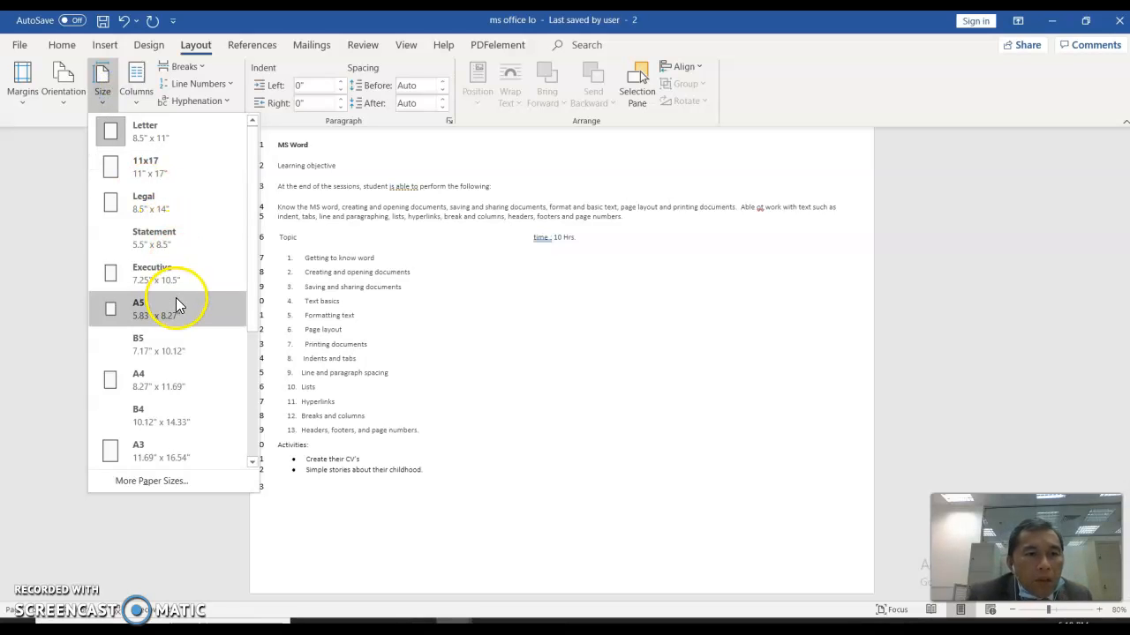
left_click(53, 380)
left_click(178, 250)
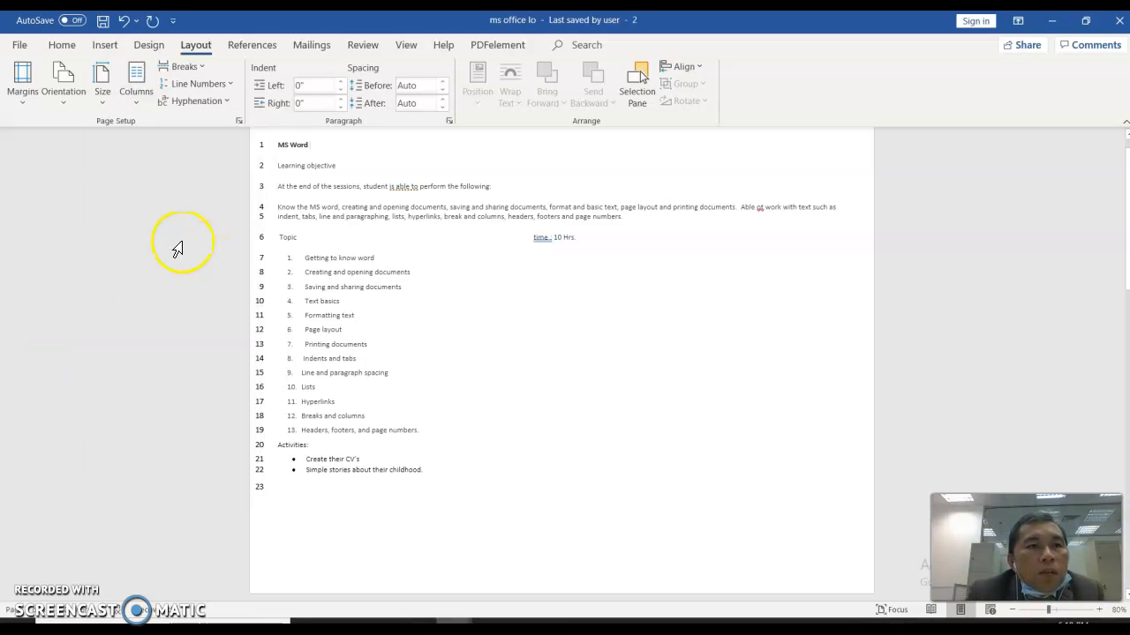
Lay out the document's text in two columns and check the result across the pages
left_click(136, 92)
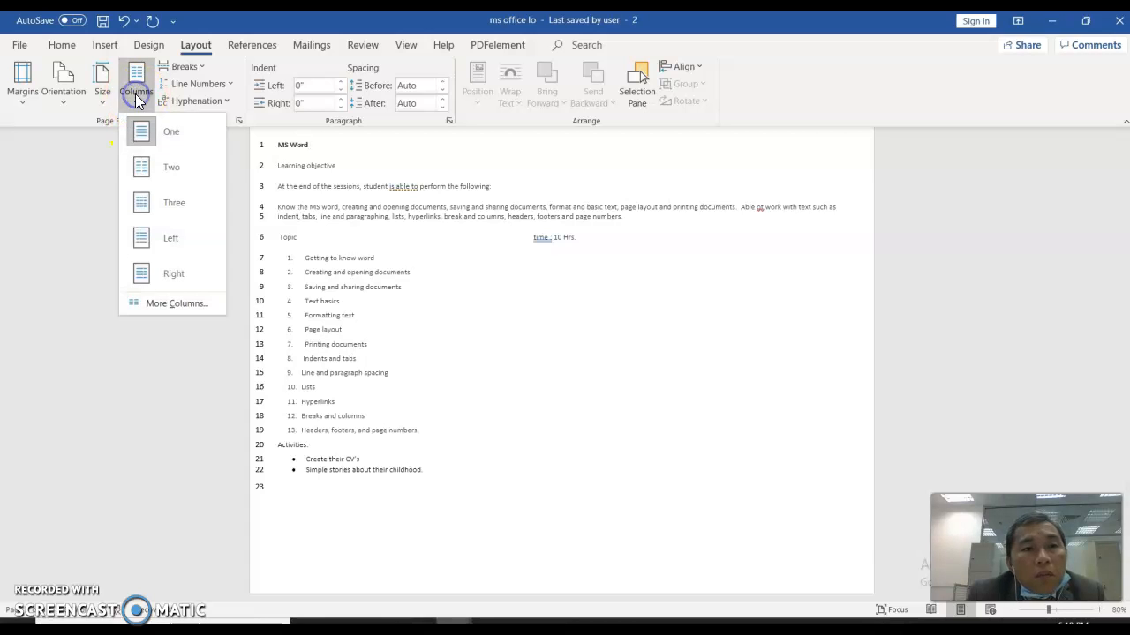
left_click(175, 168)
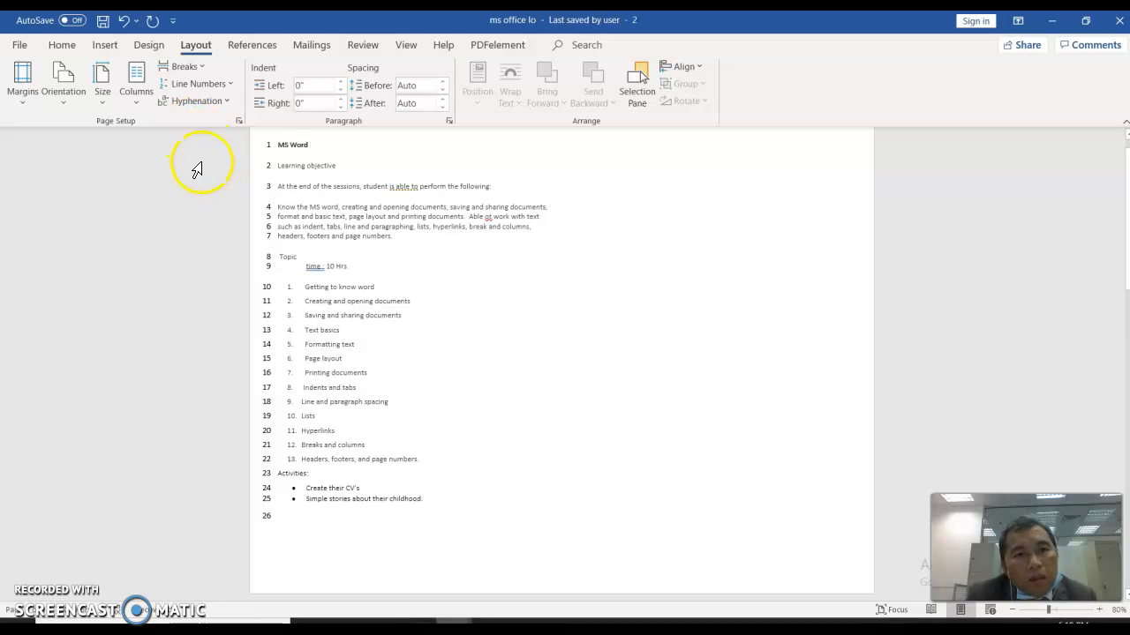
scroll(383, 237, "down", 7)
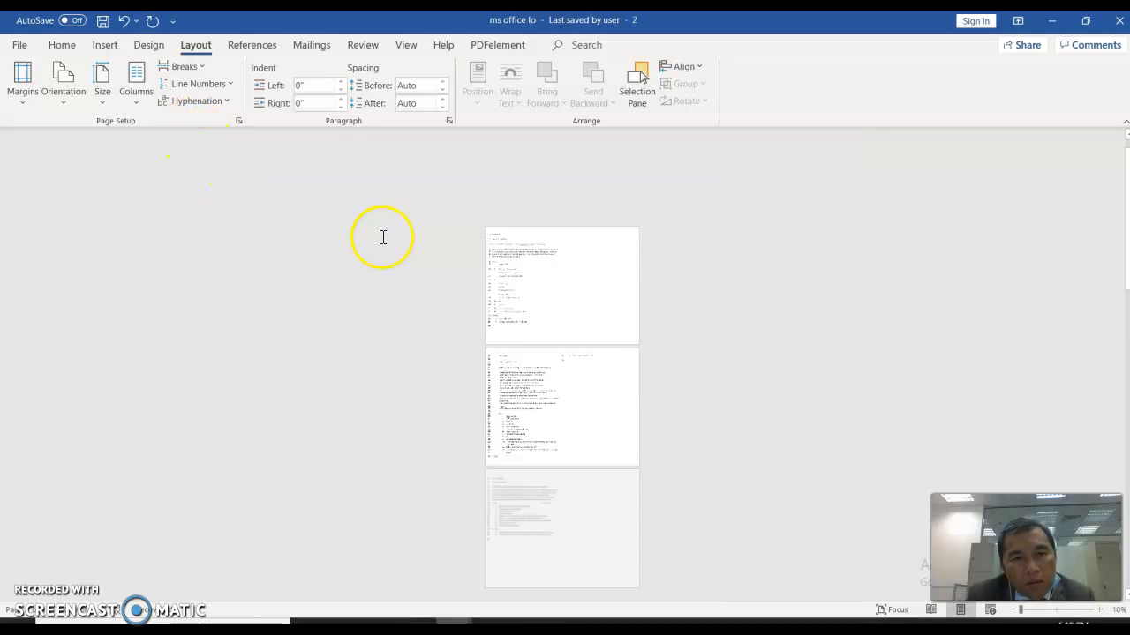
scroll(383, 236, "up", 8)
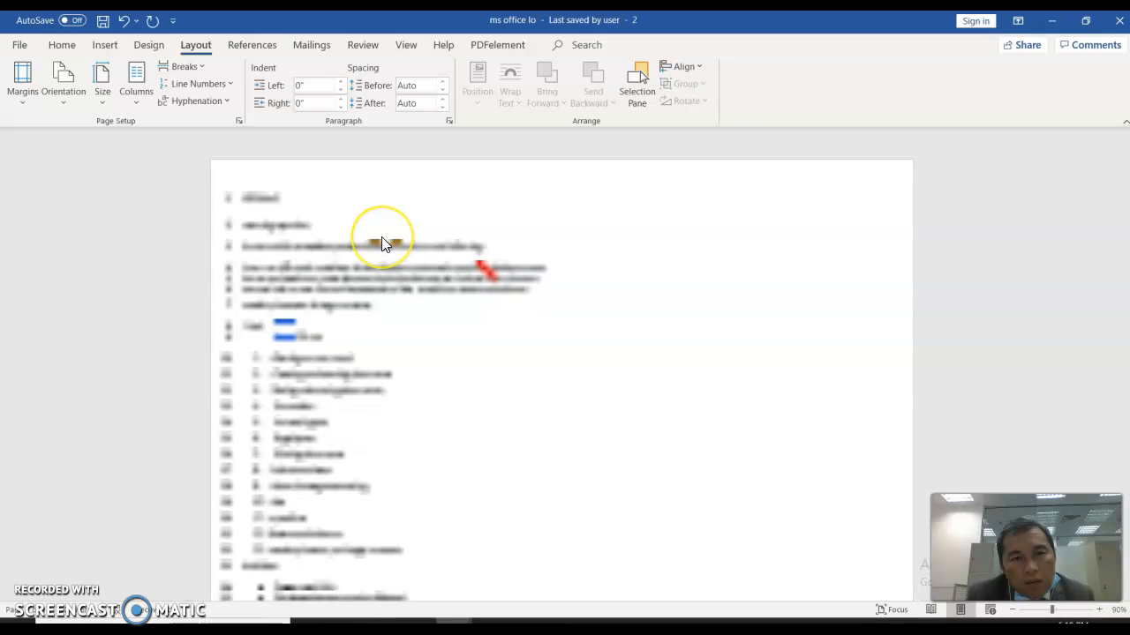
scroll(221, 182, "down", 10)
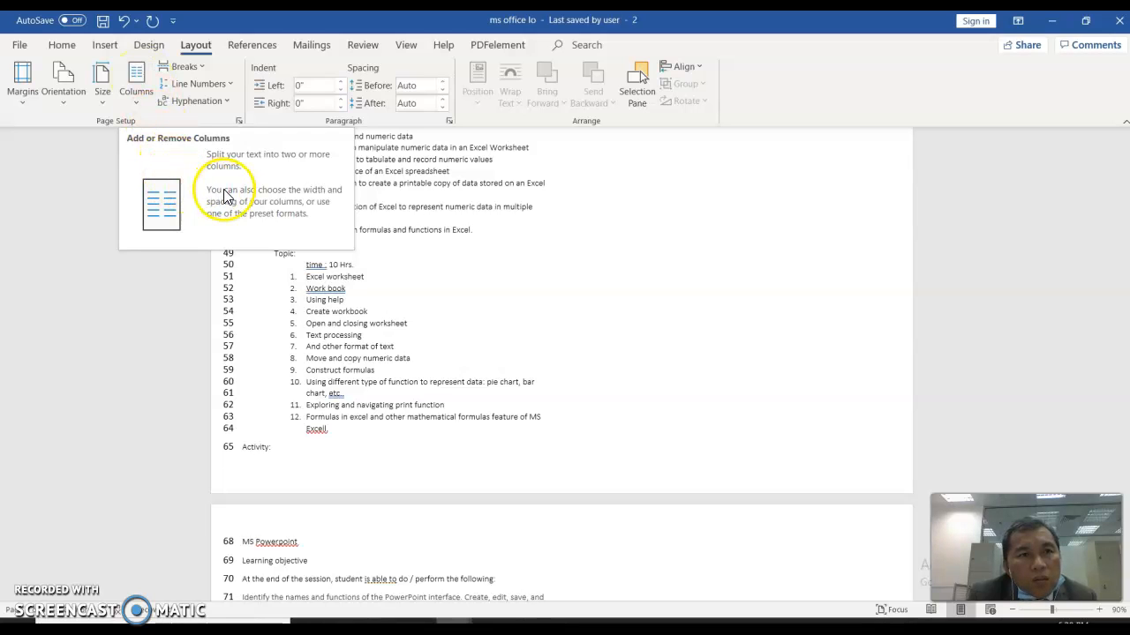
Lay out the document's text in three columns and return to the first page
left_click(149, 91)
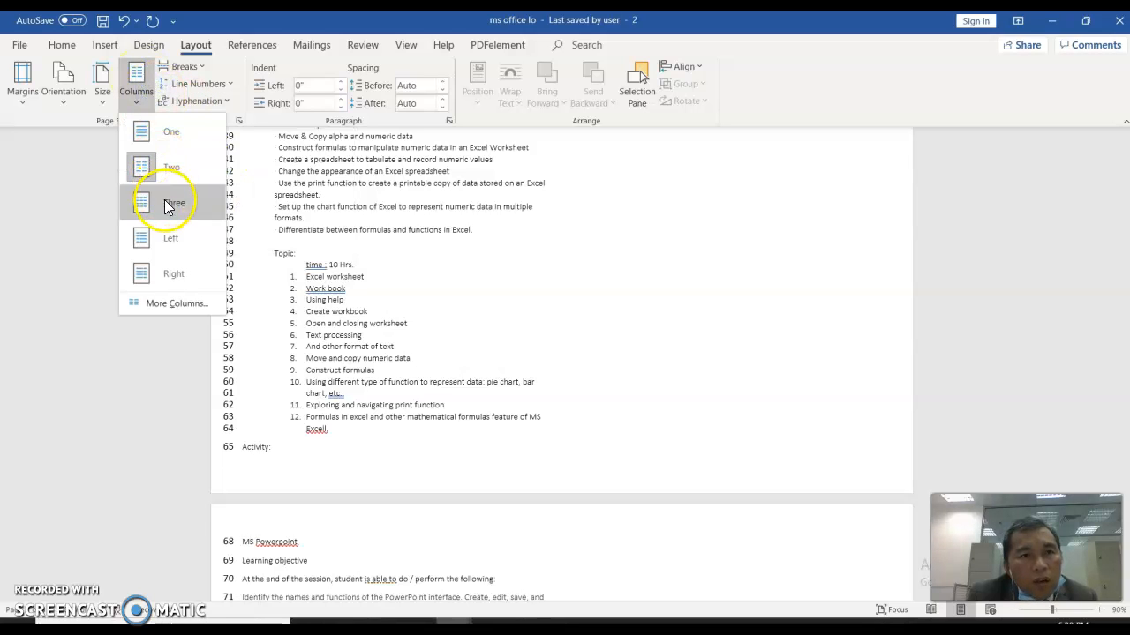
left_click(168, 205)
scroll(156, 209, "up", 10)
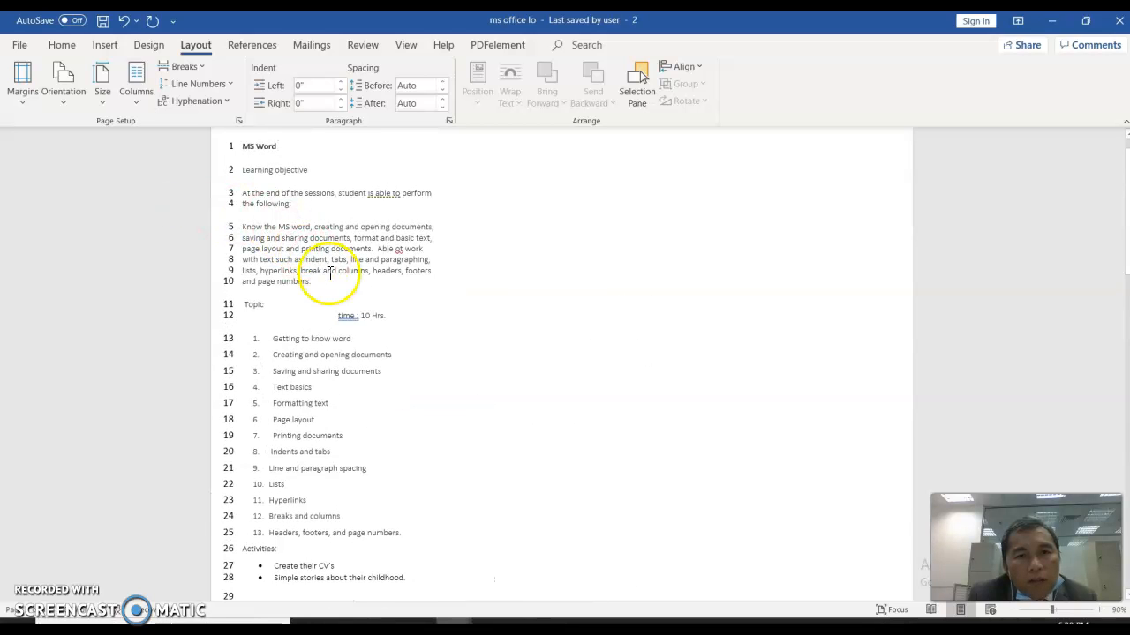
left_click(134, 93)
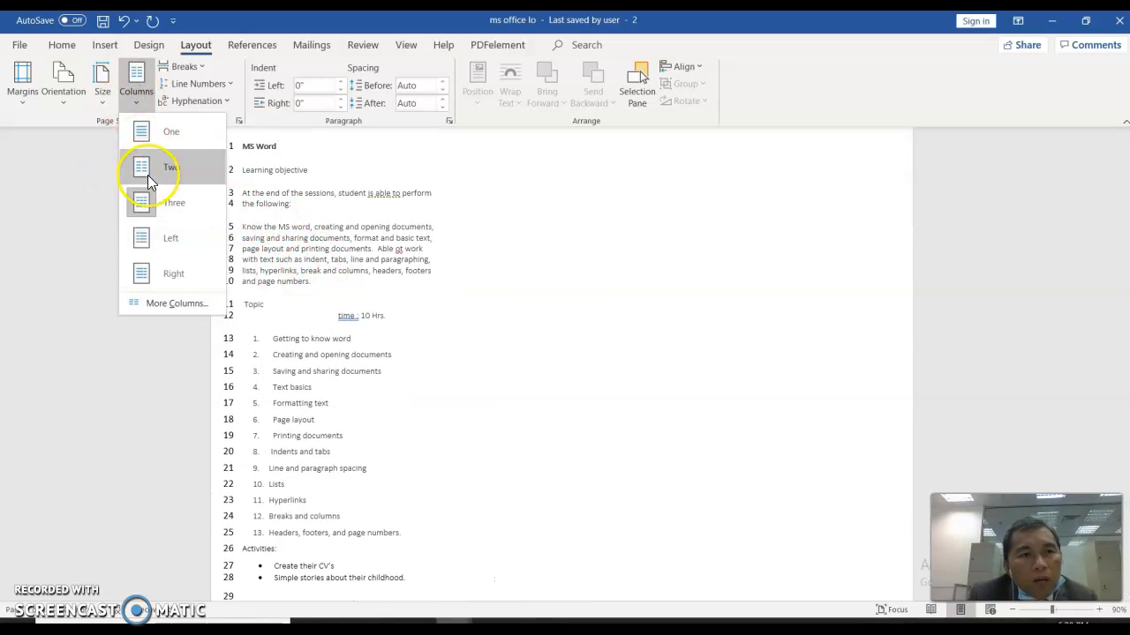
left_click(180, 302)
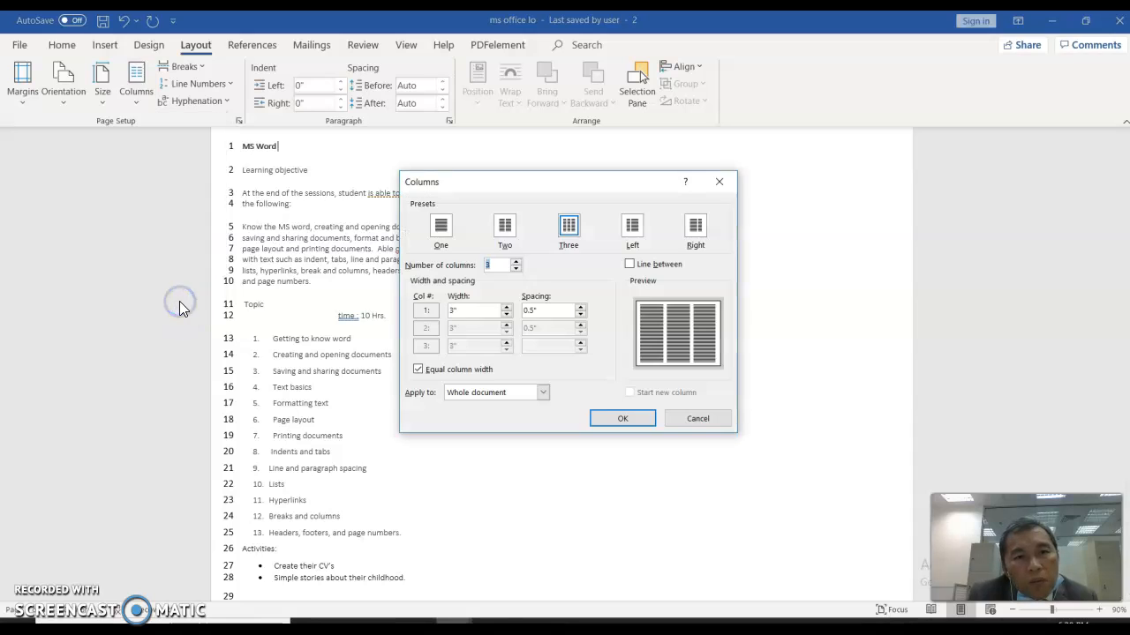
left_click(515, 262)
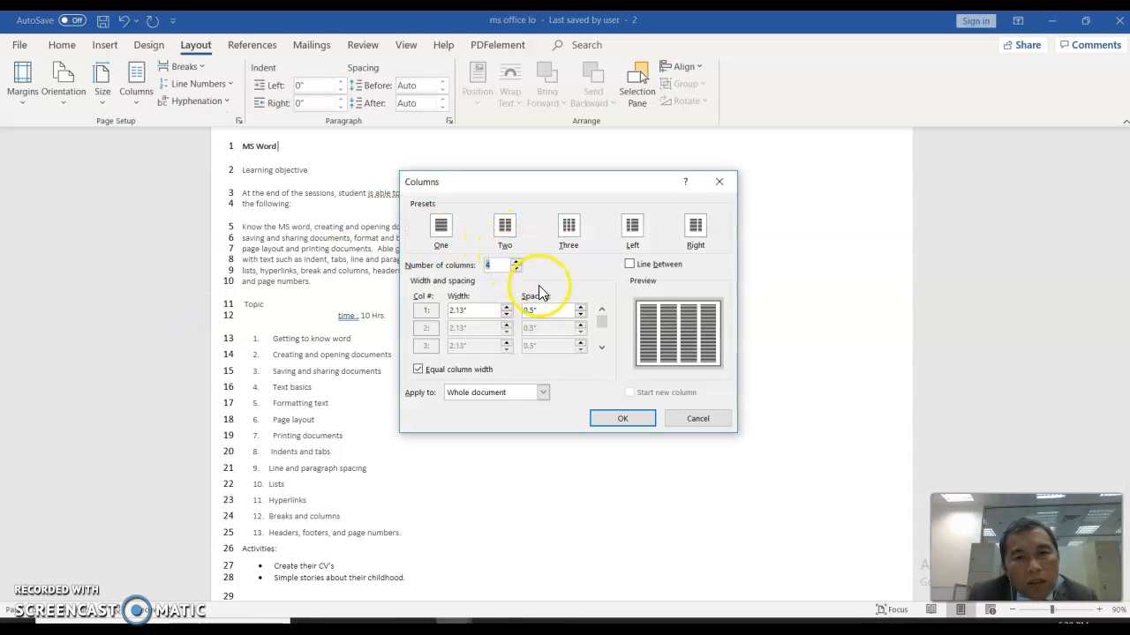
left_click(516, 269)
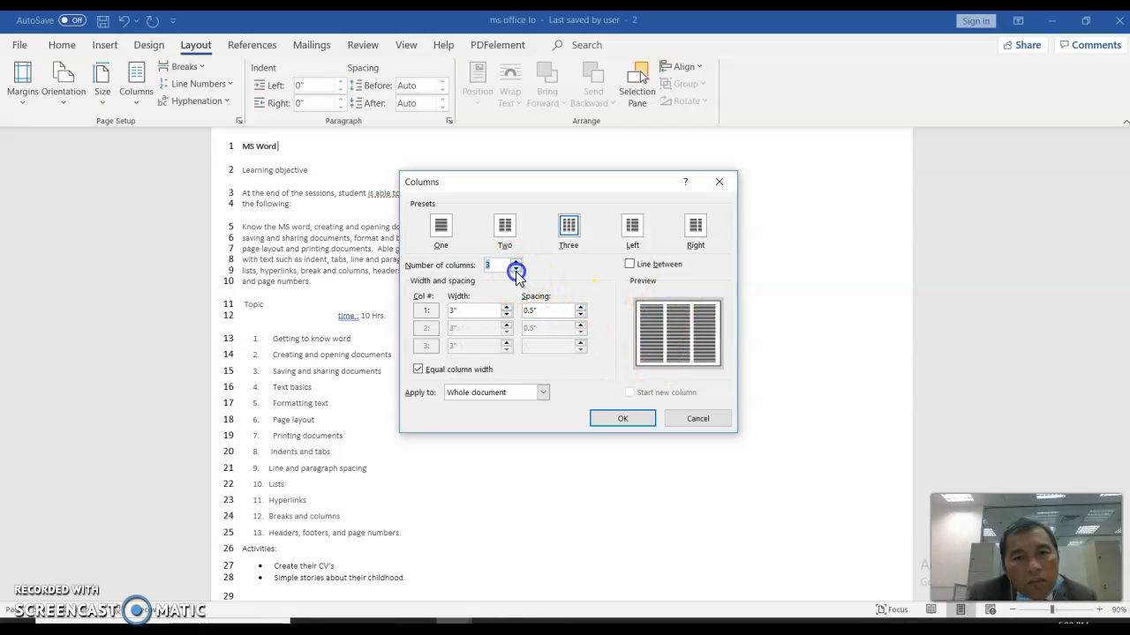
left_click(516, 270)
left_click(516, 269)
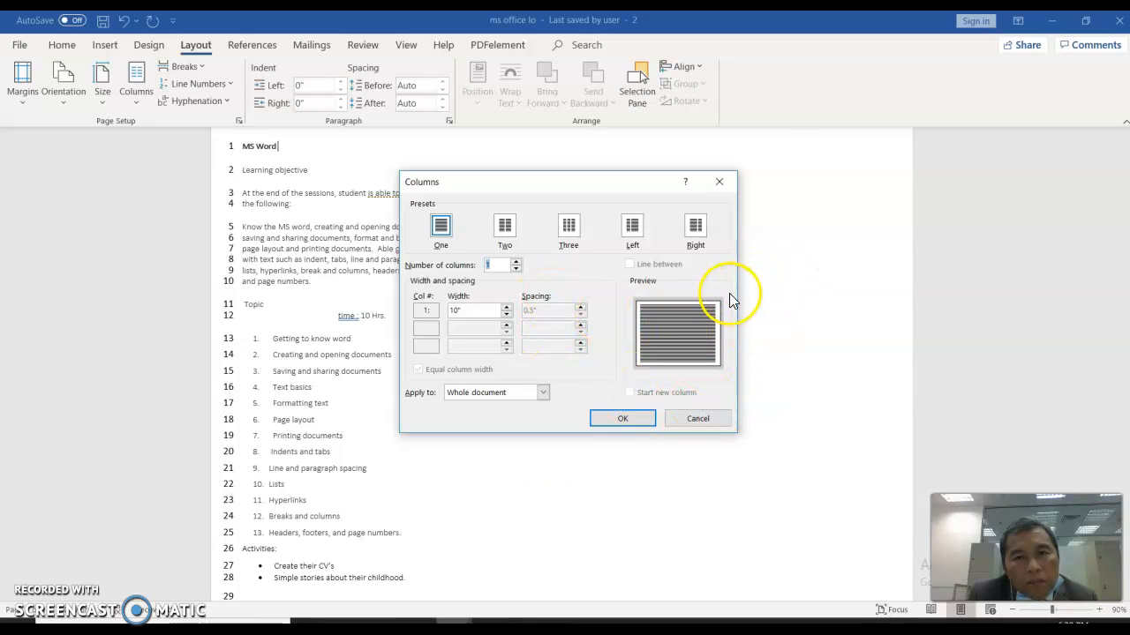
left_click(686, 423)
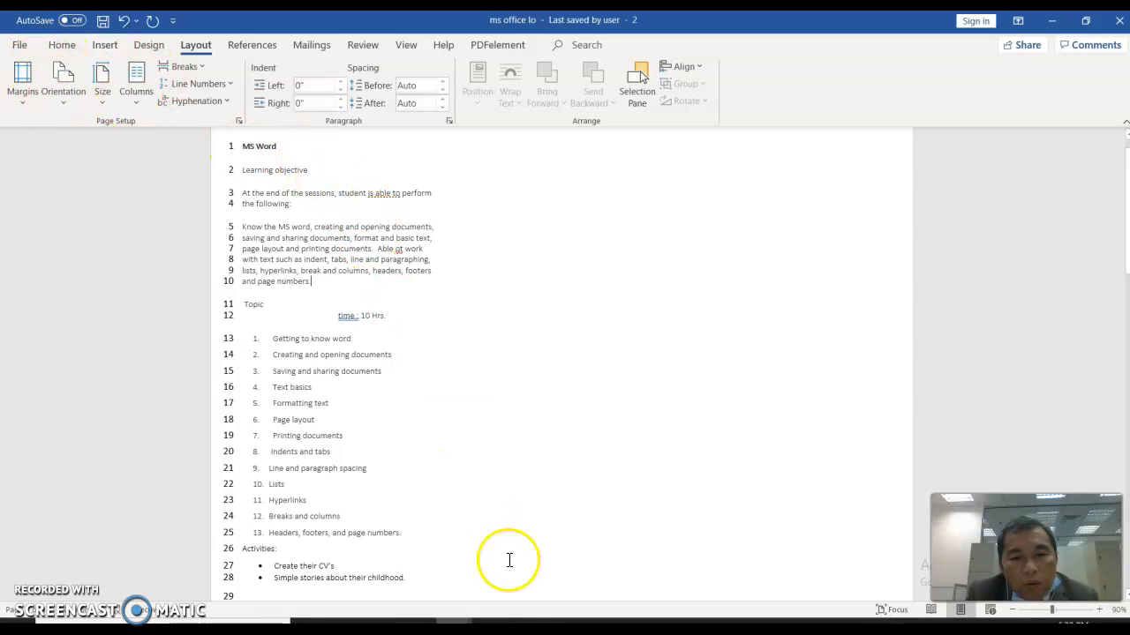
Switch to PowerPoint to check the list on the Topic slide, and return to the landscape Word document
left_click(490, 621)
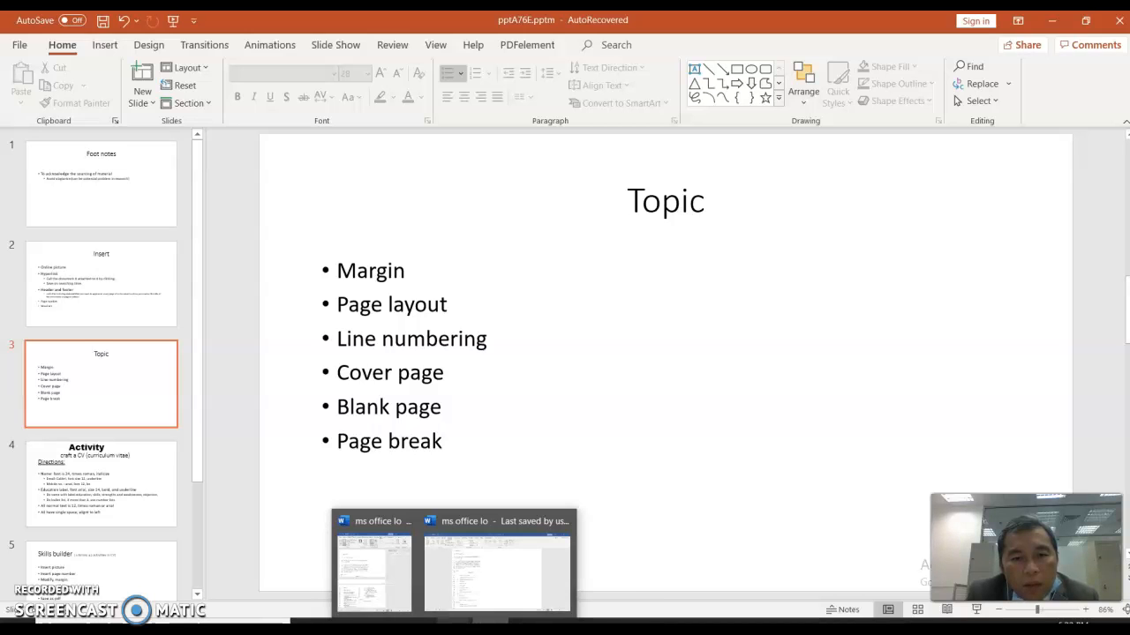
left_click(453, 622)
left_click(474, 595)
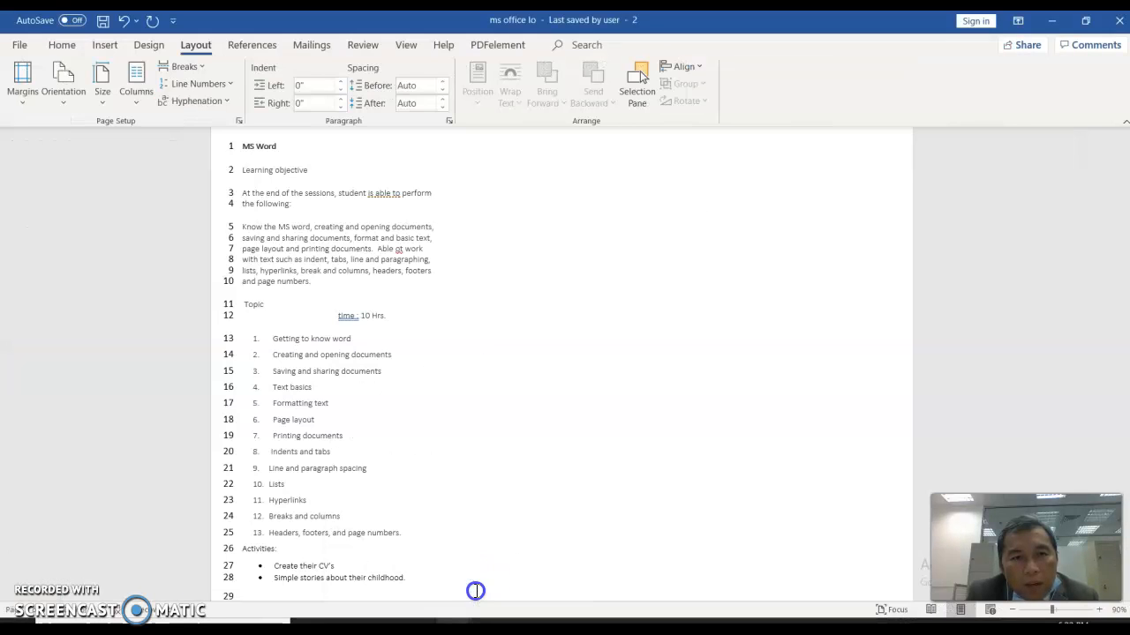
Apply the Normal margins preset, 1" on all sides, to the document
left_click(22, 81)
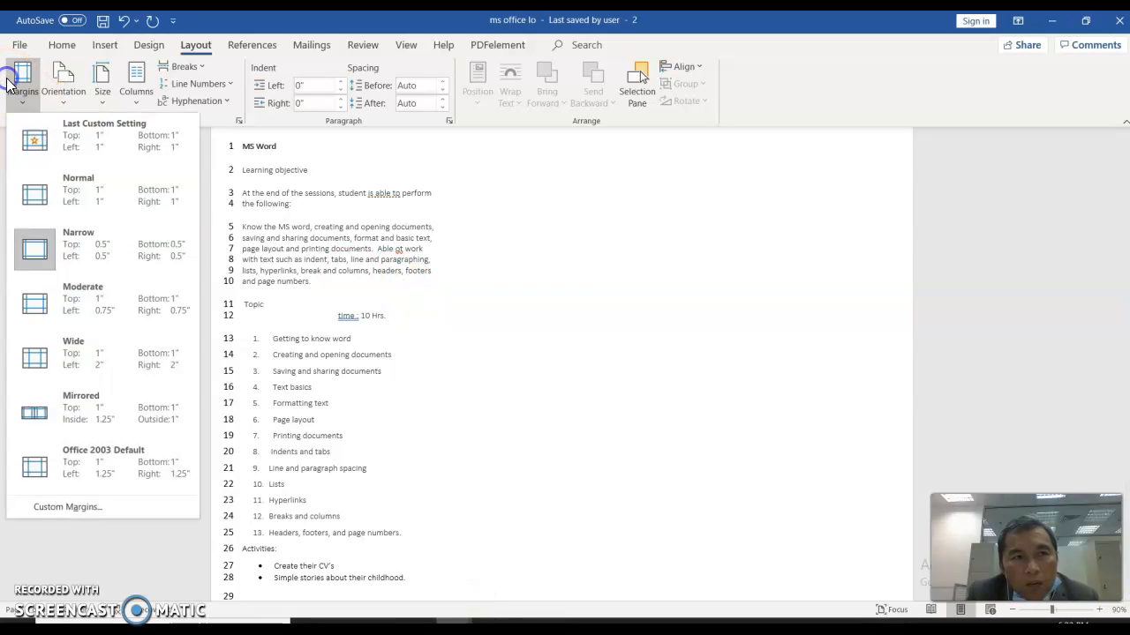
left_click(48, 202)
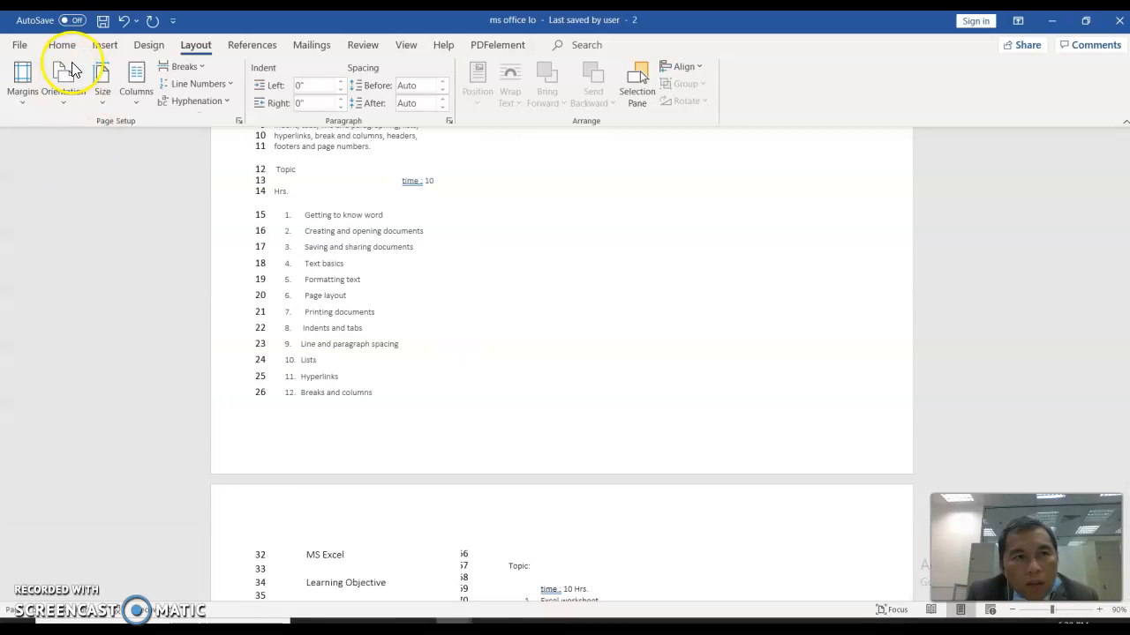
Return the document's text to a single column and set the page orientation to portrait
left_click(135, 84)
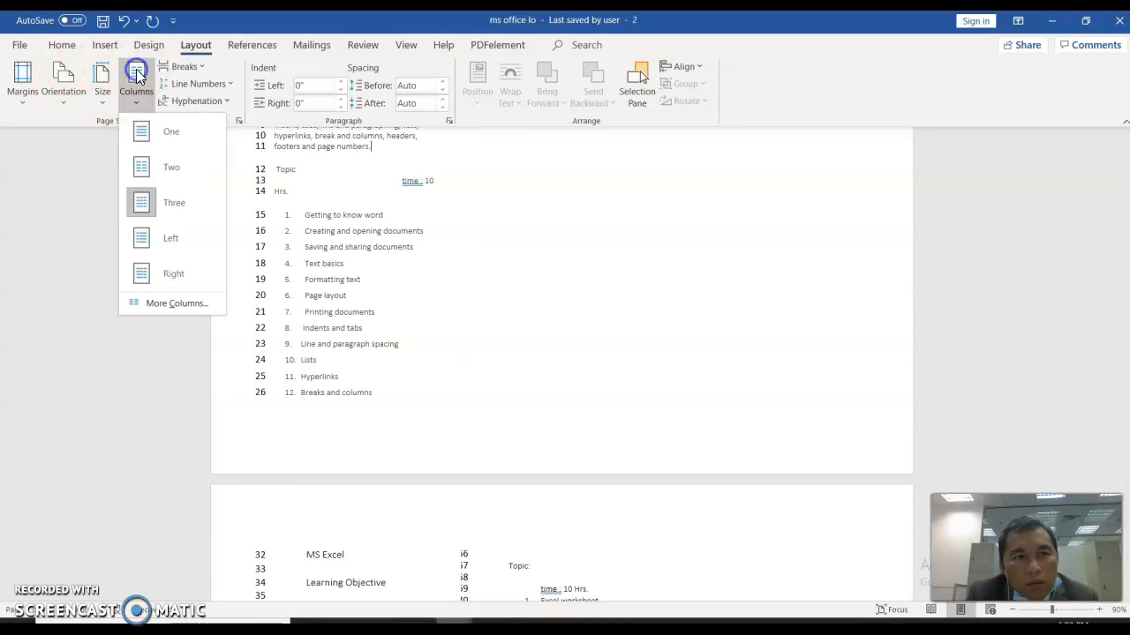
left_click(158, 144)
left_click(71, 93)
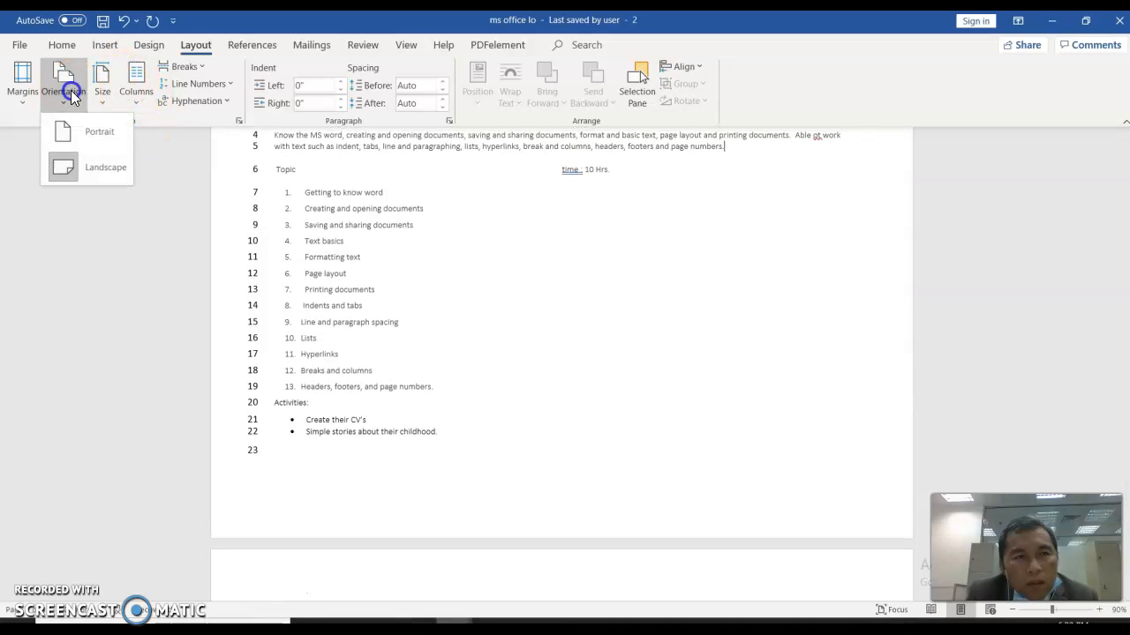
left_click(93, 137)
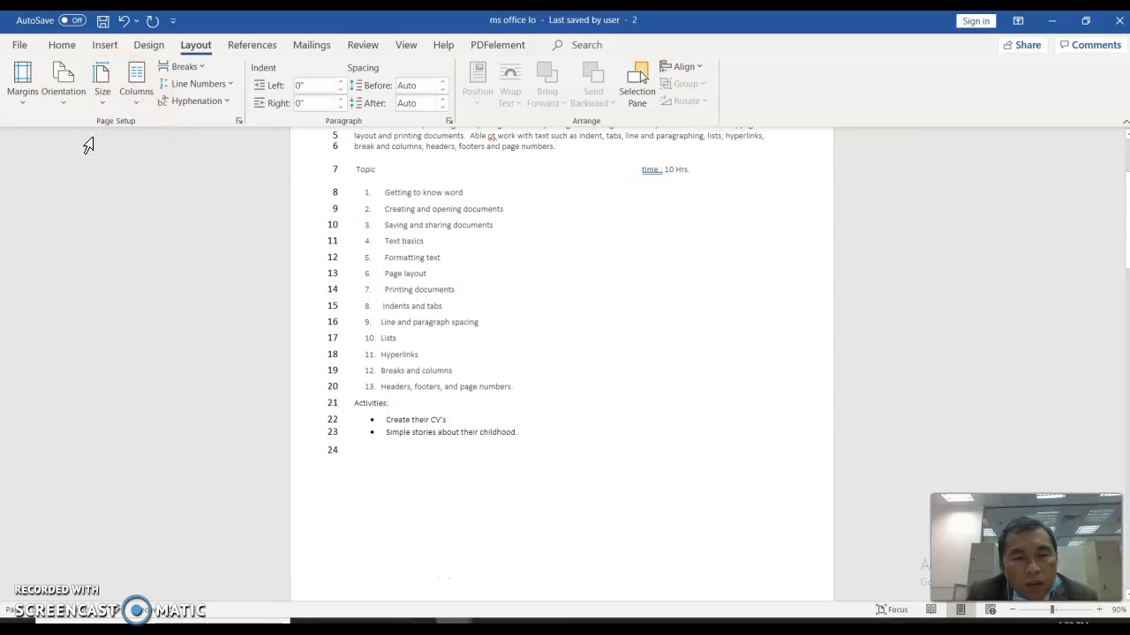
Remove the line numbering from the document and check the pages through to the MS Powerpoint section
left_click(20, 44)
left_click(39, 55)
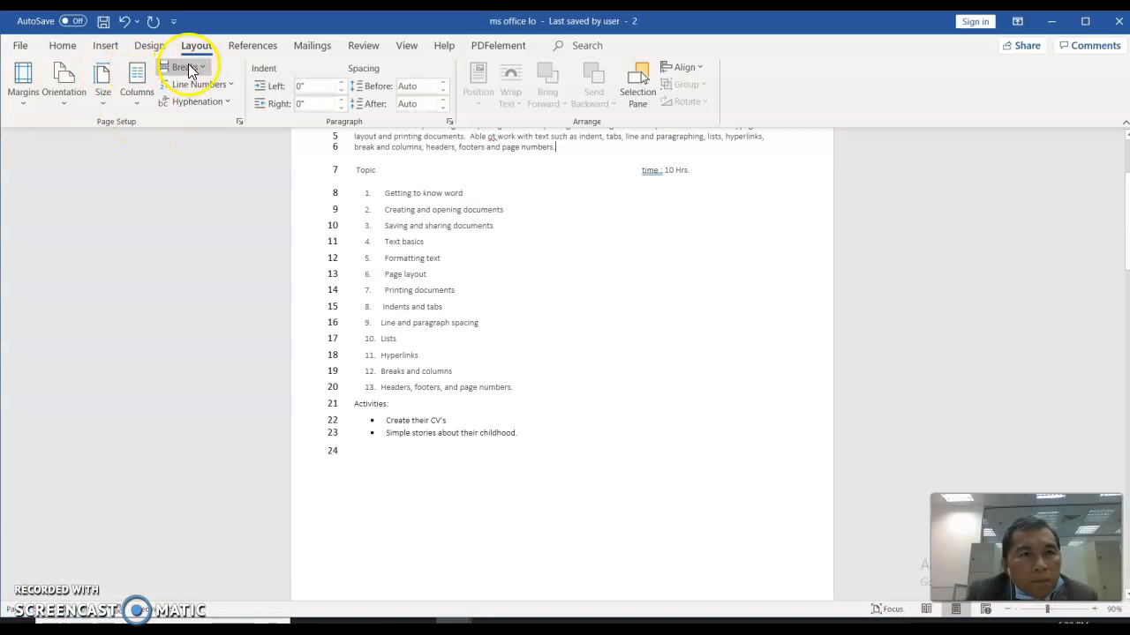
left_click(216, 85)
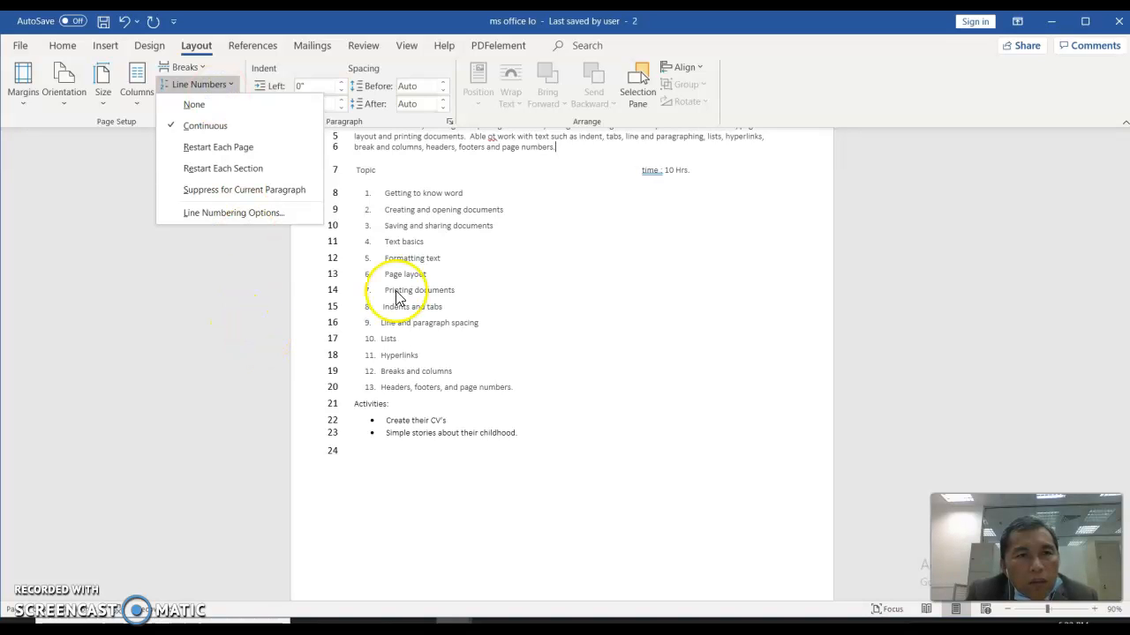
left_click(512, 272)
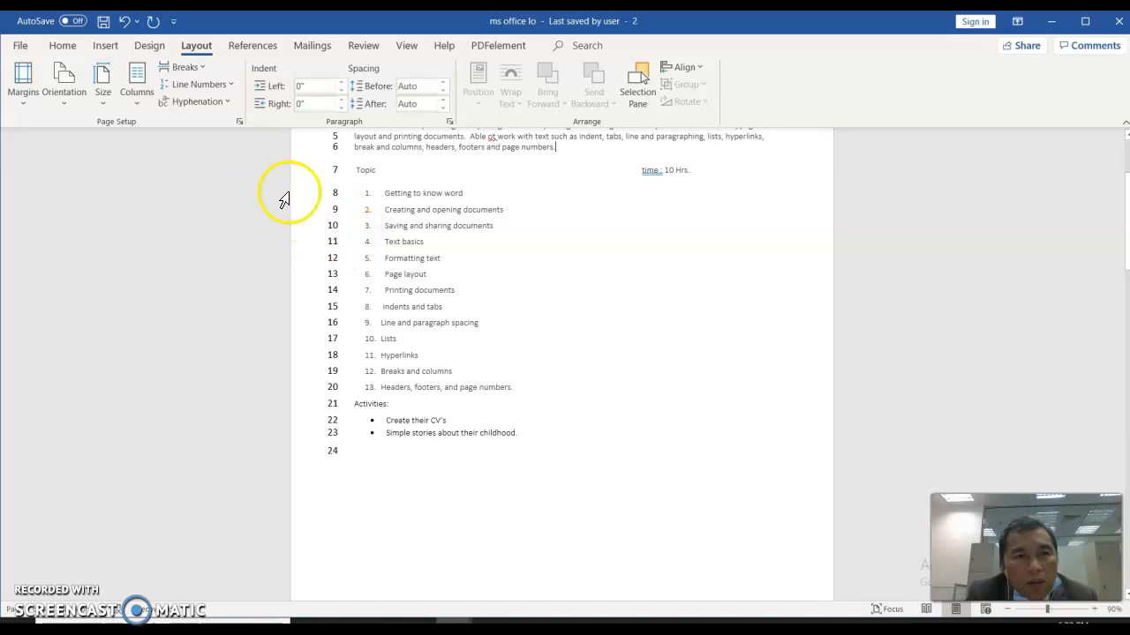
key("ctrl+z")
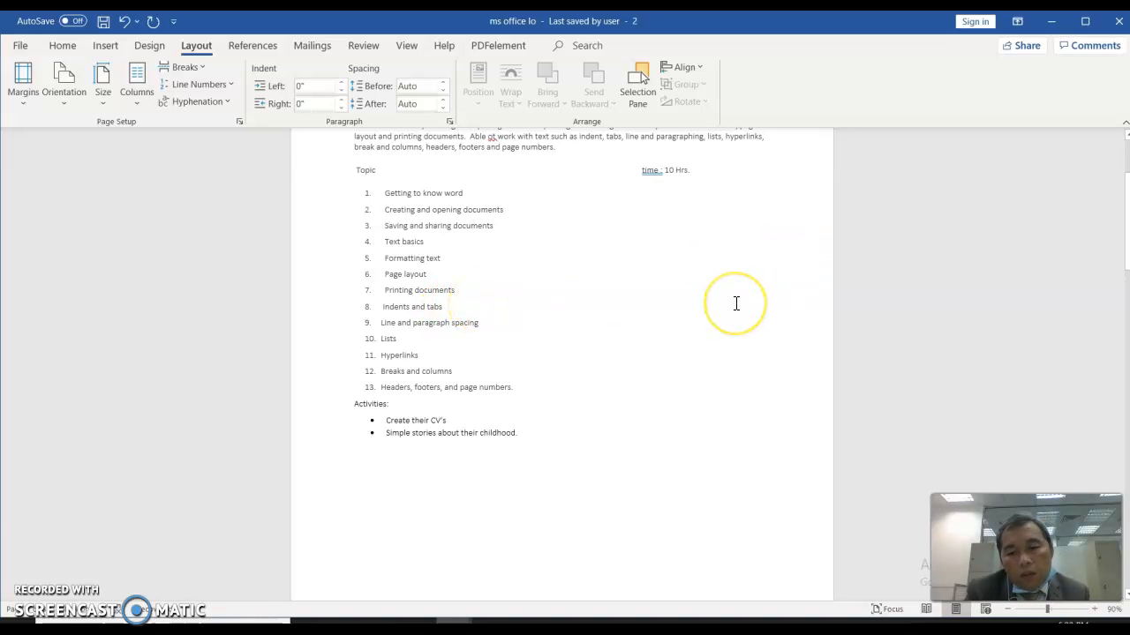
key("ctrl+Home")
key("ctrl+End")
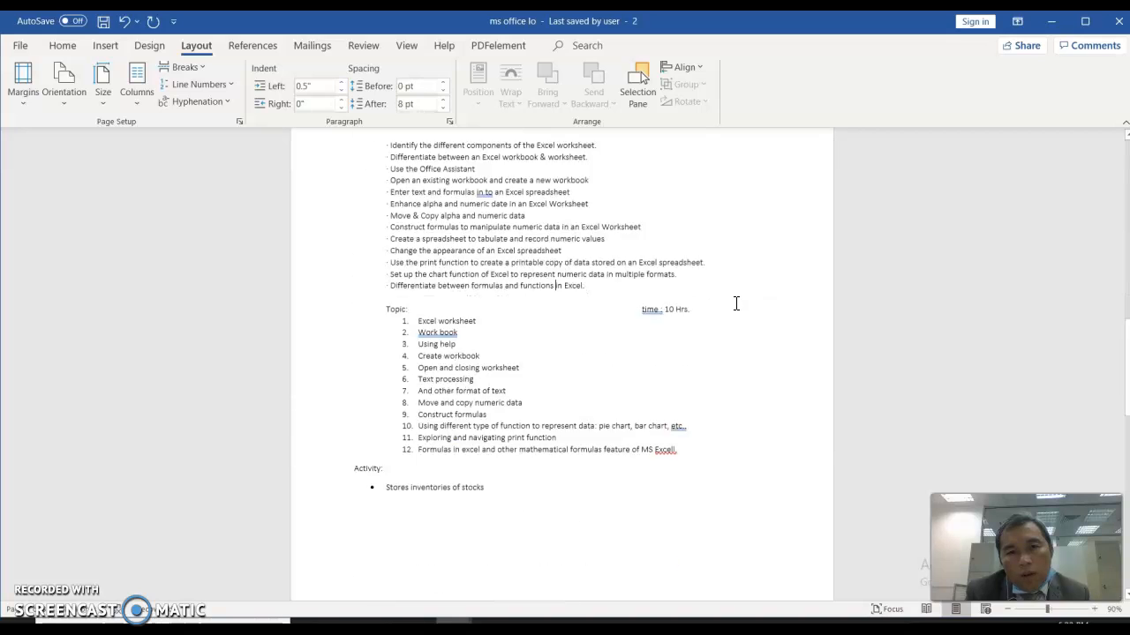
key("ctrl+Home")
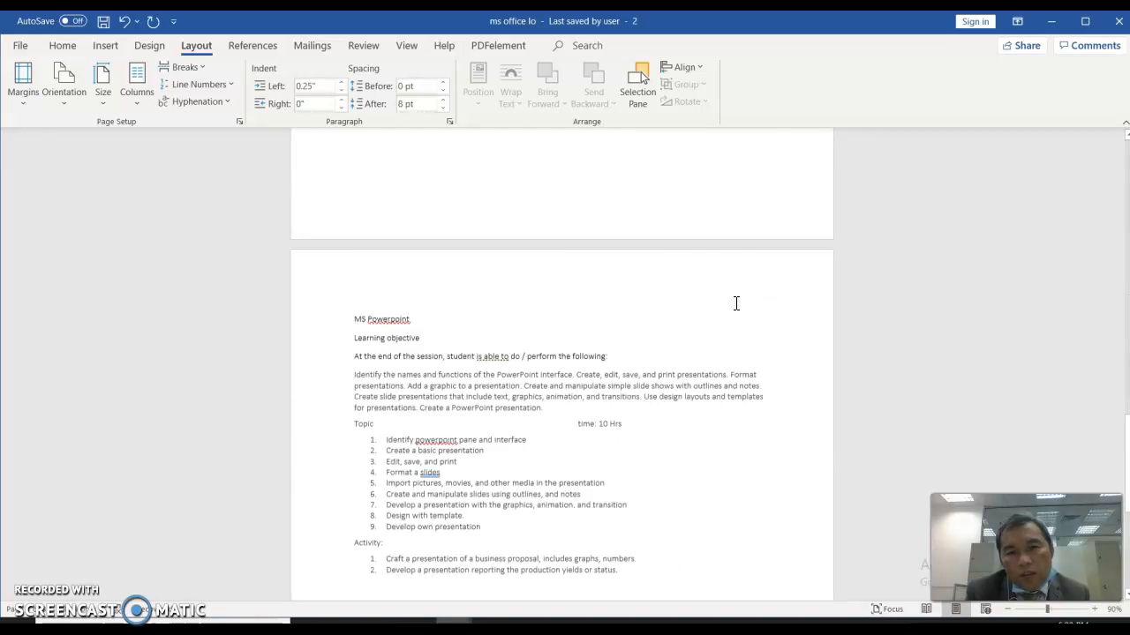
key("Page_Down")
key("Page_Down")
key("Page_Down")
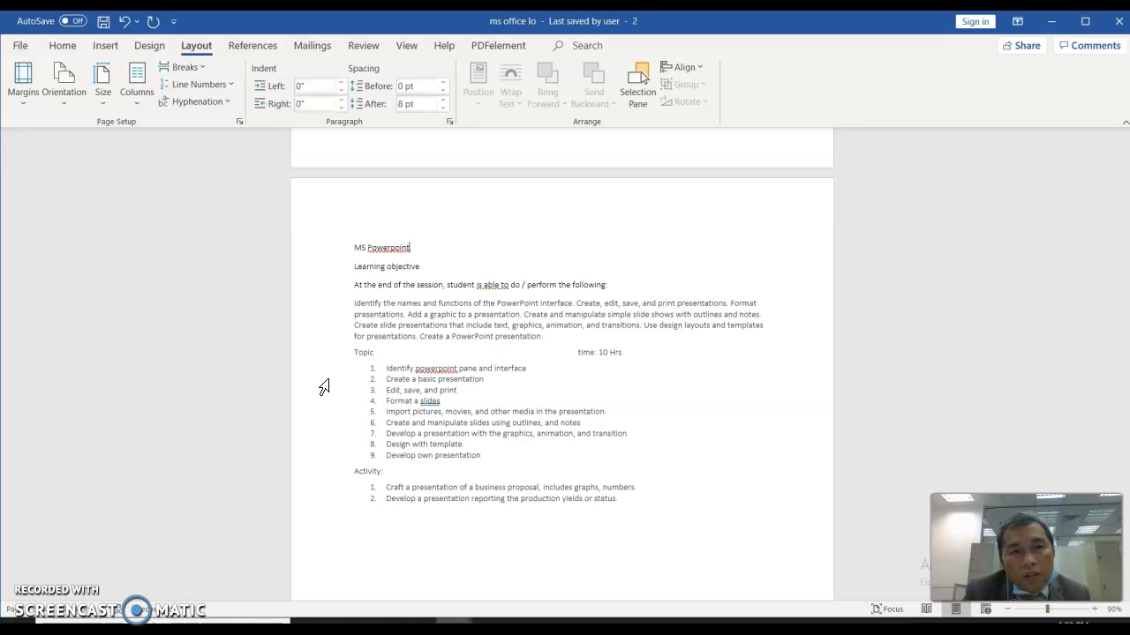
Add continuous line numbering to the whole document and check the numbers across its pages
left_click(239, 121)
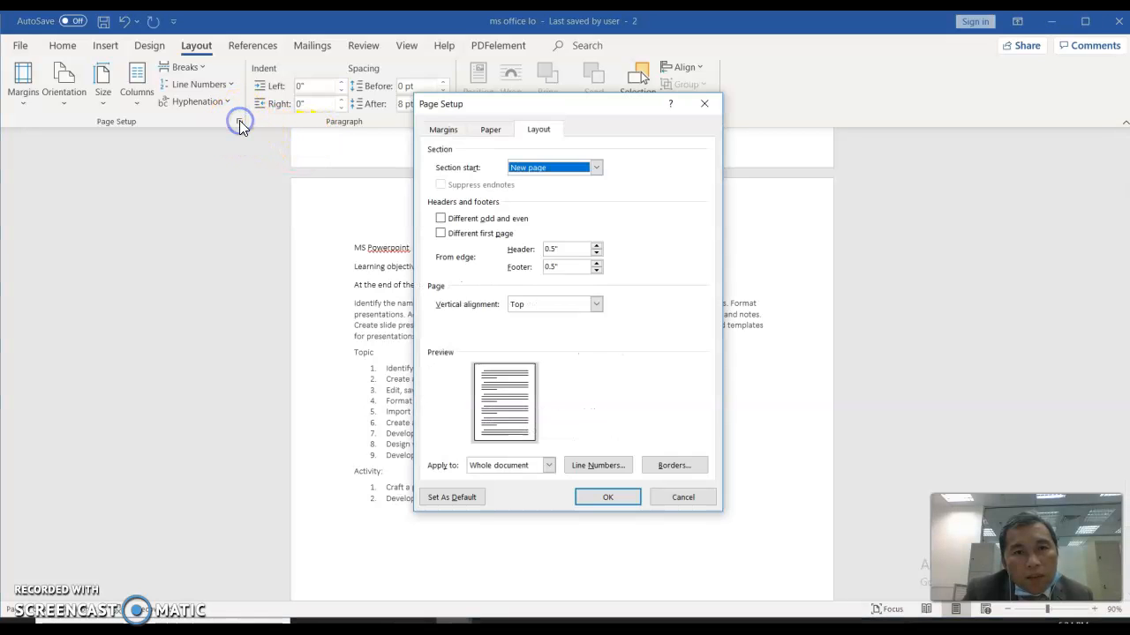
left_click(598, 468)
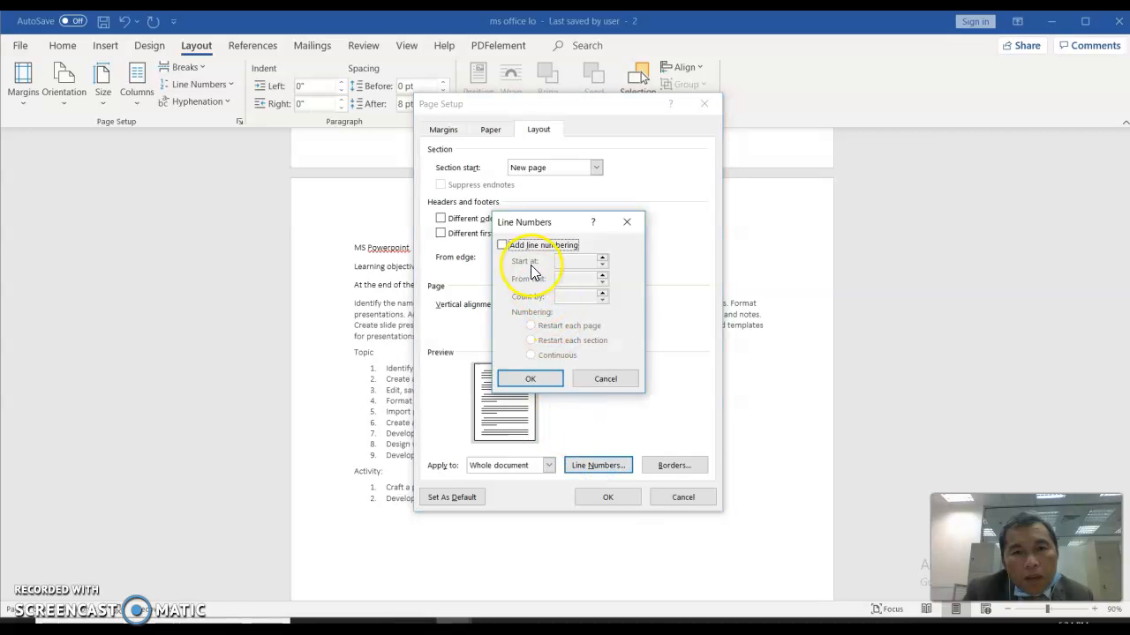
left_click(502, 244)
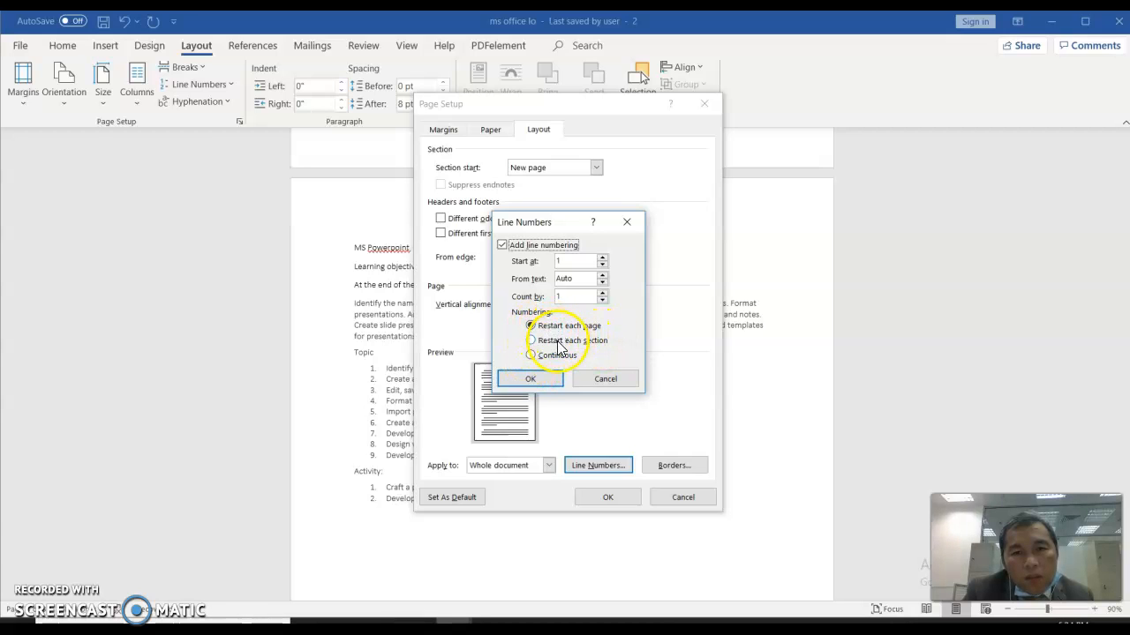
left_click(530, 356)
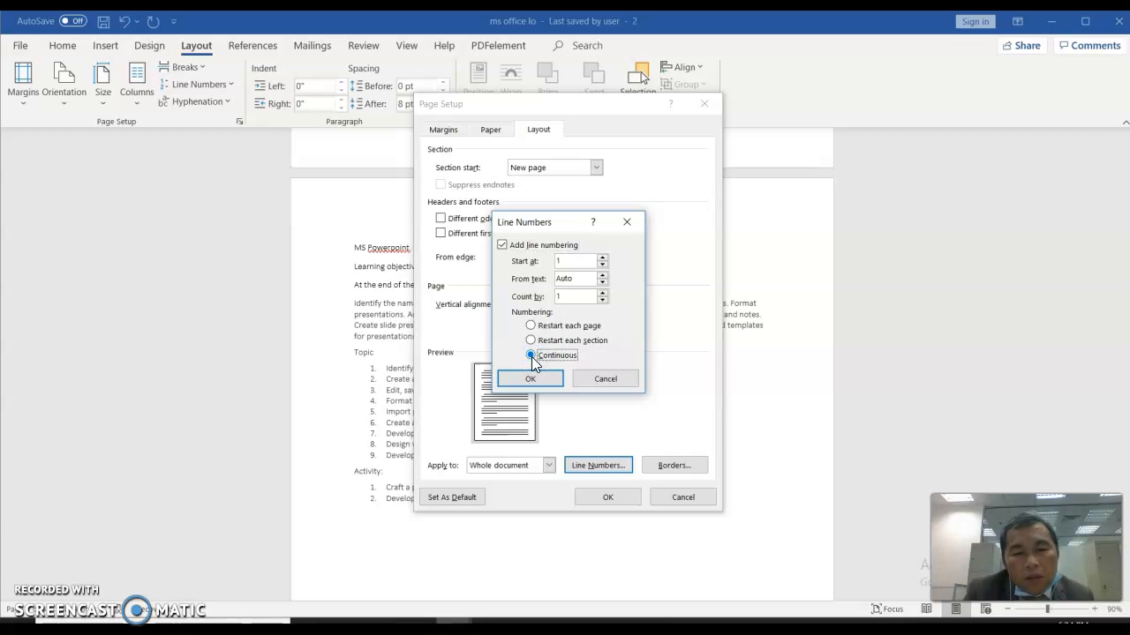
left_click(531, 378)
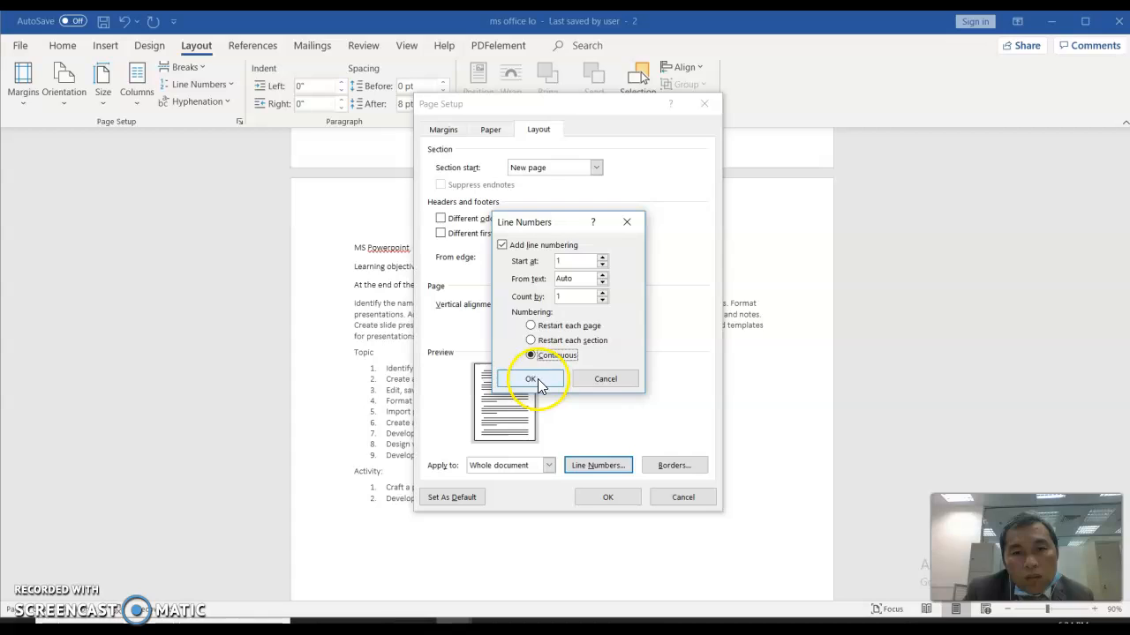
left_click(599, 497)
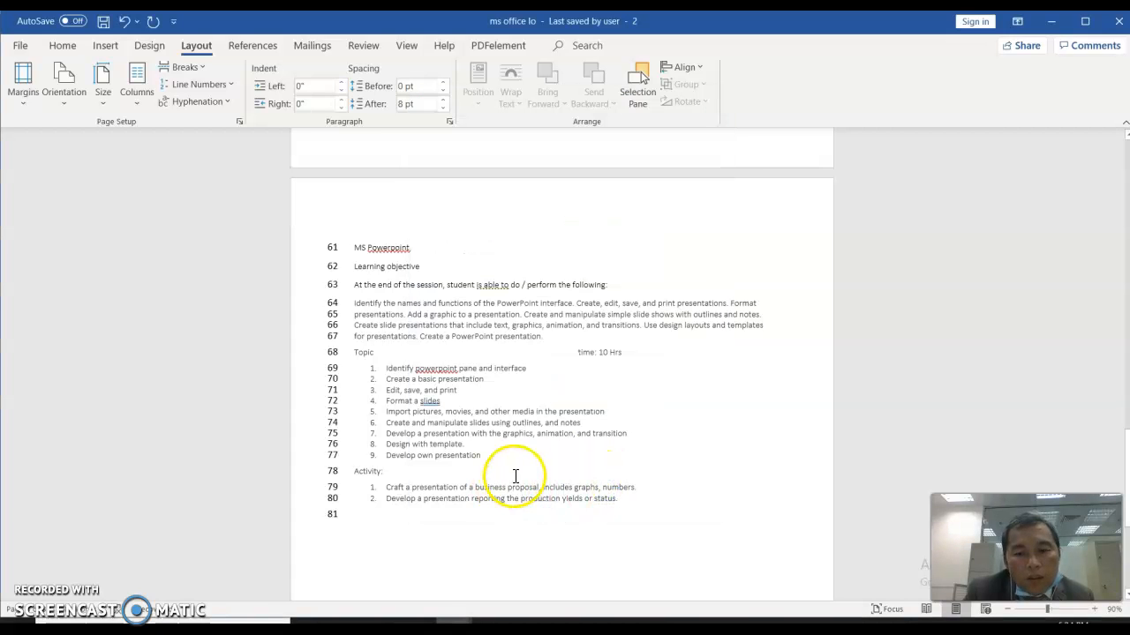
key("Page_Up")
key("Page_Up")
key("Page_Up")
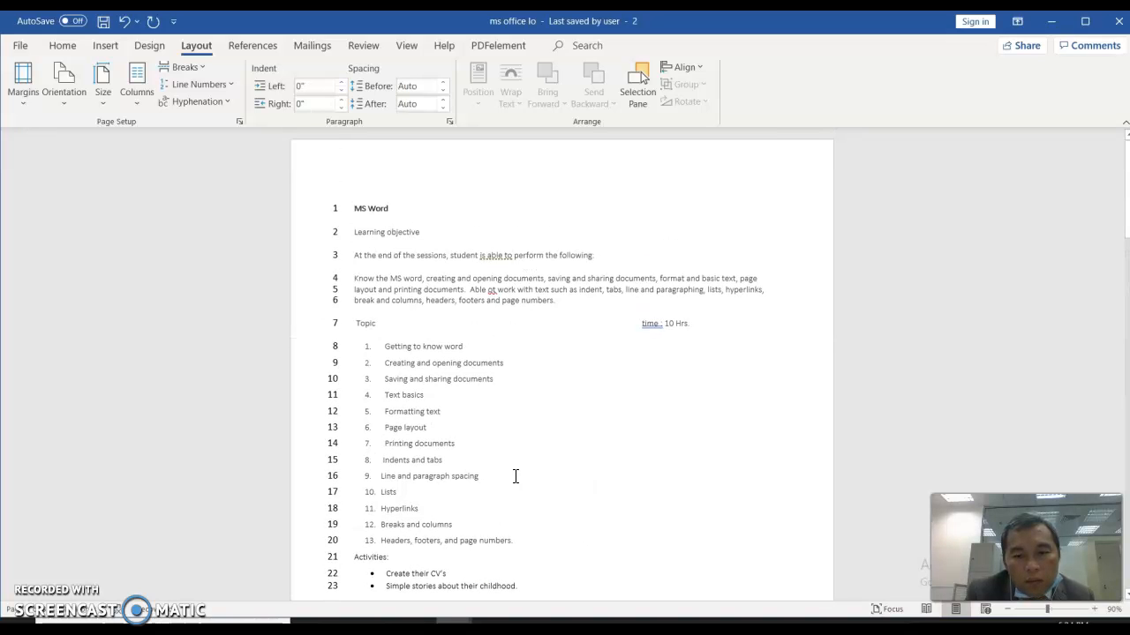
key("Page_Down")
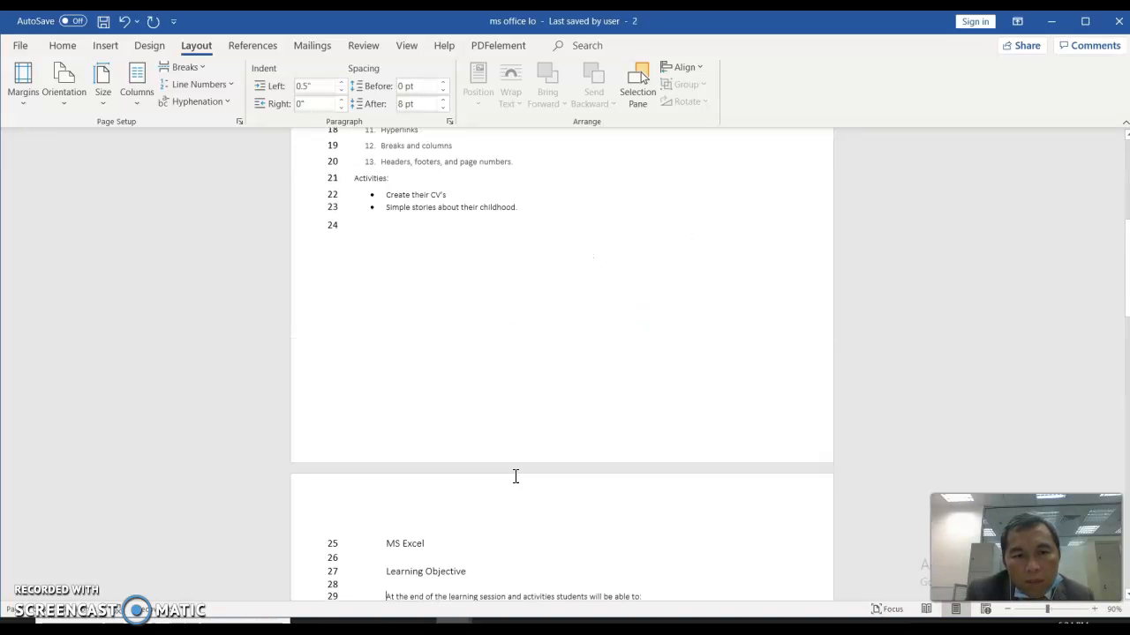
key("Page_Down")
key("Page_Down")
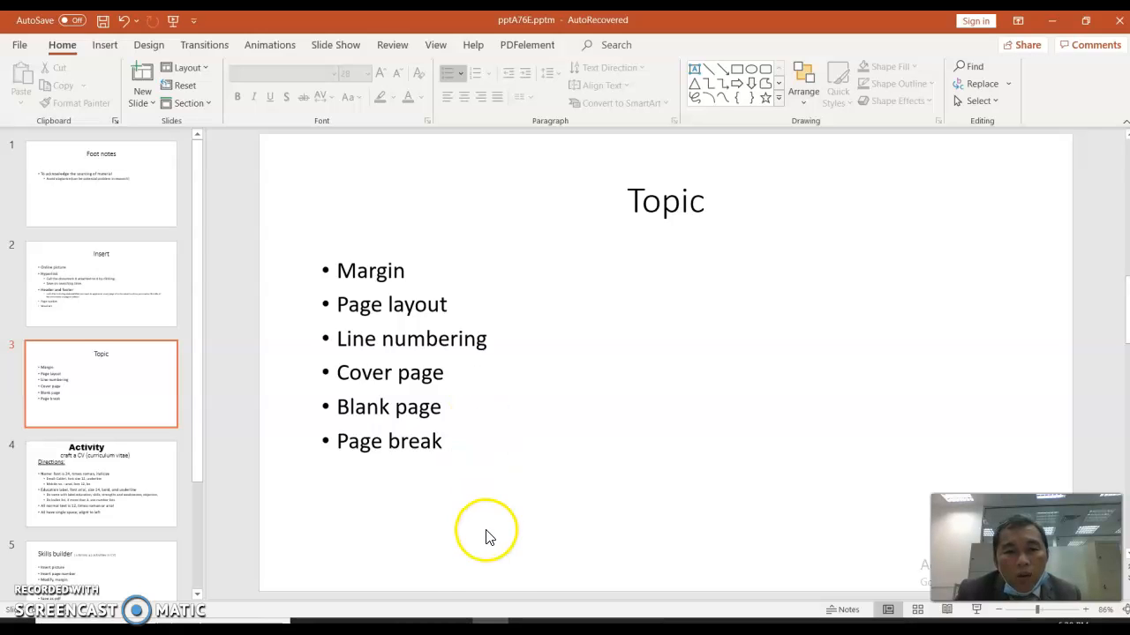
Switch from PowerPoint back to the Word document and insert the Facet cover page
mouse_move(454, 622)
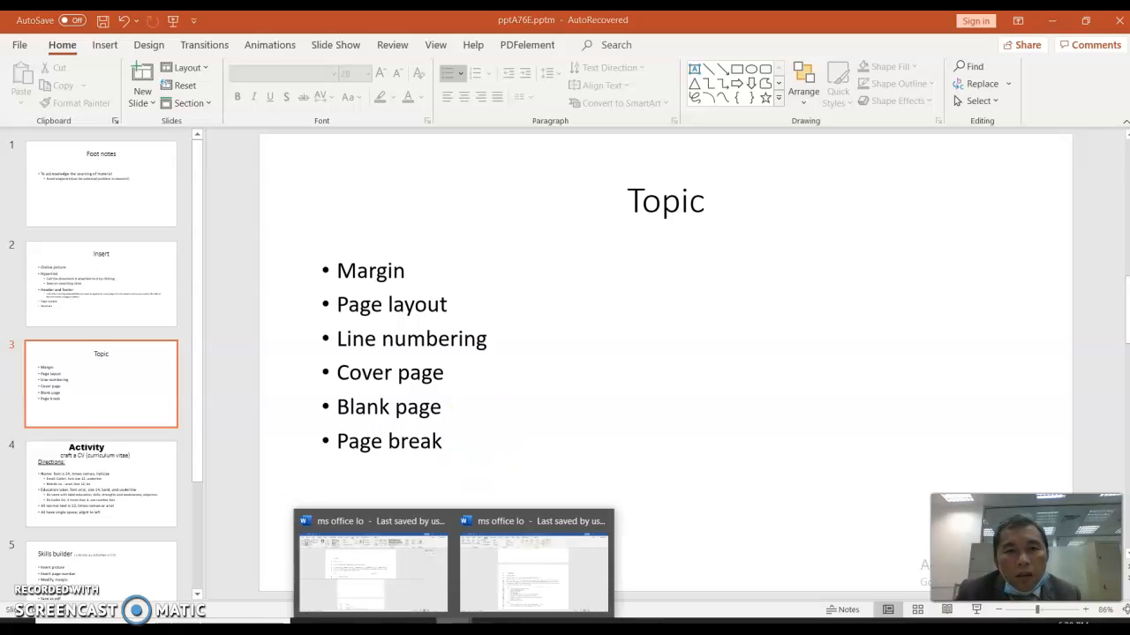
left_click(492, 592)
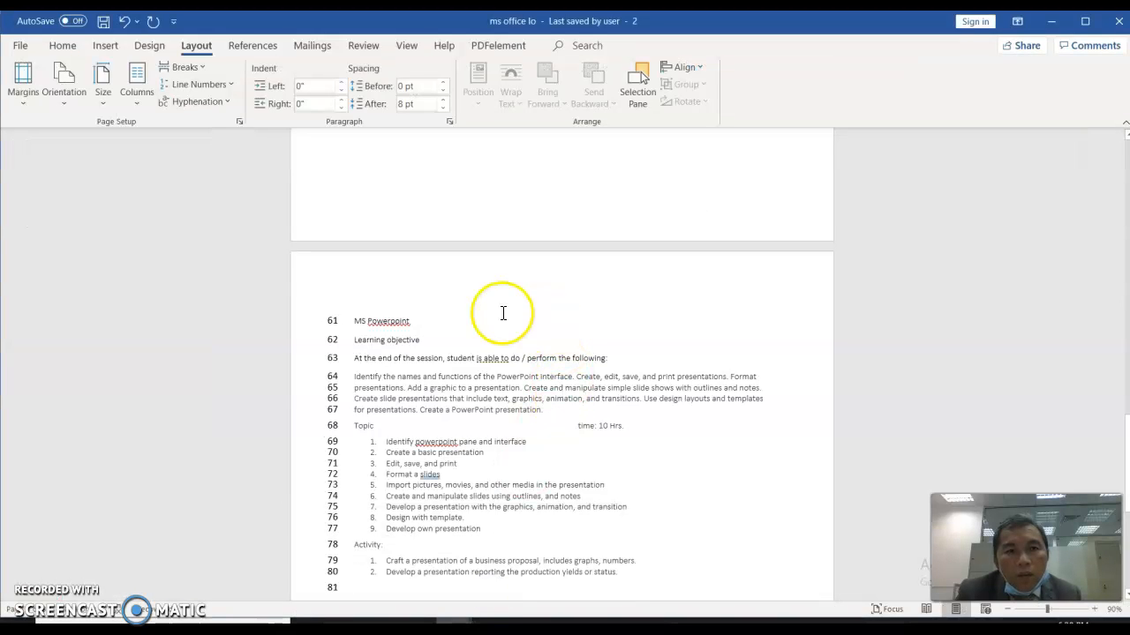
left_click(22, 47)
key("Escape")
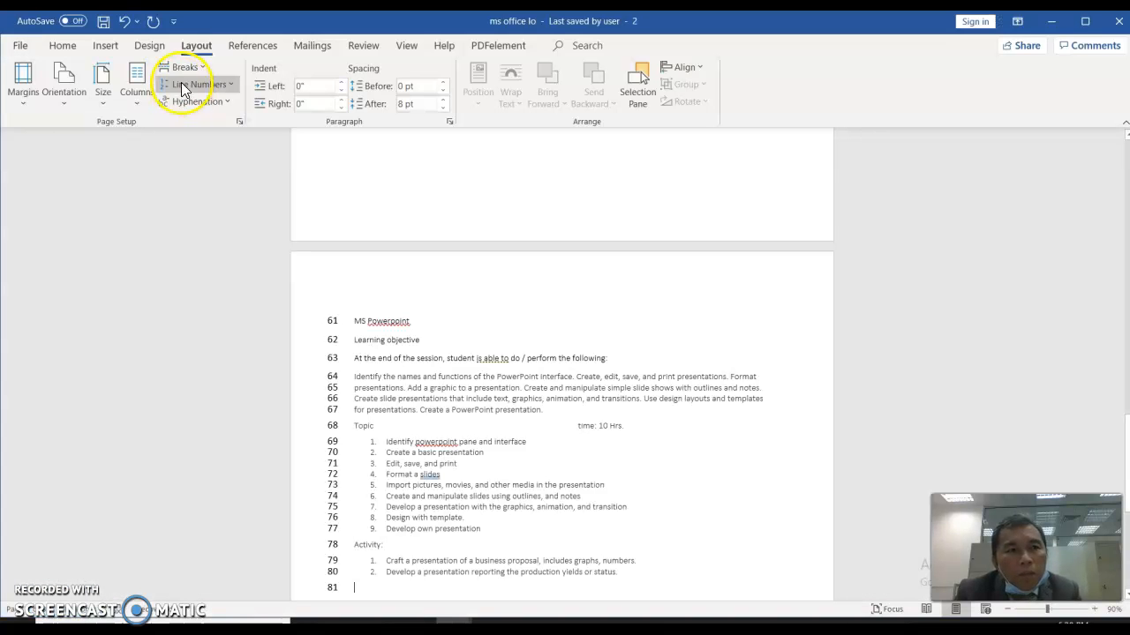
left_click(113, 48)
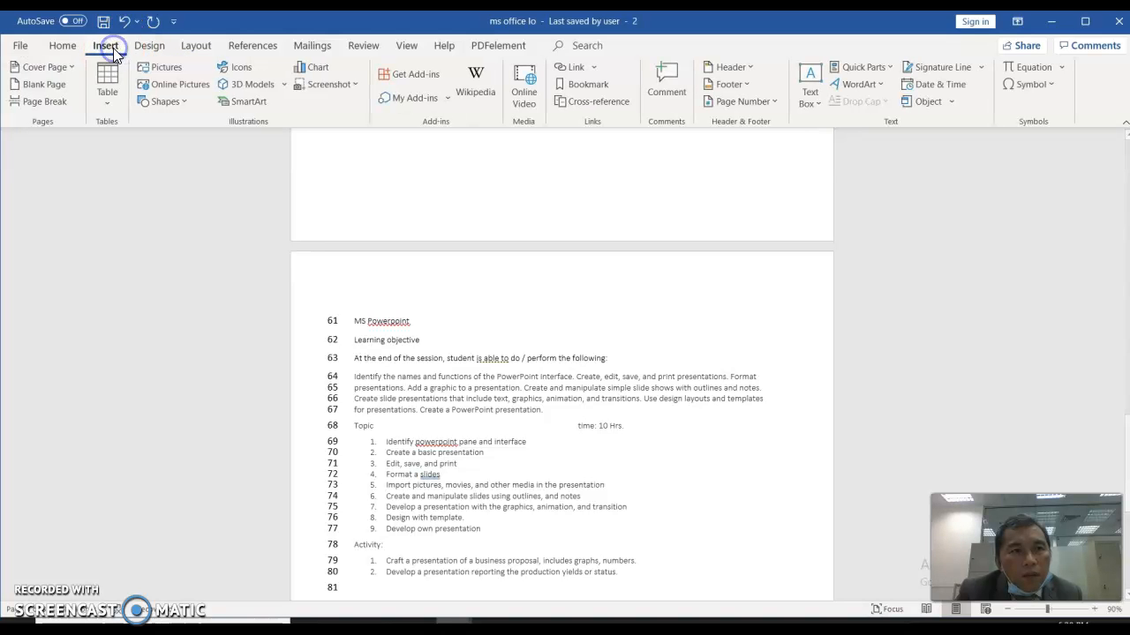
left_click(48, 68)
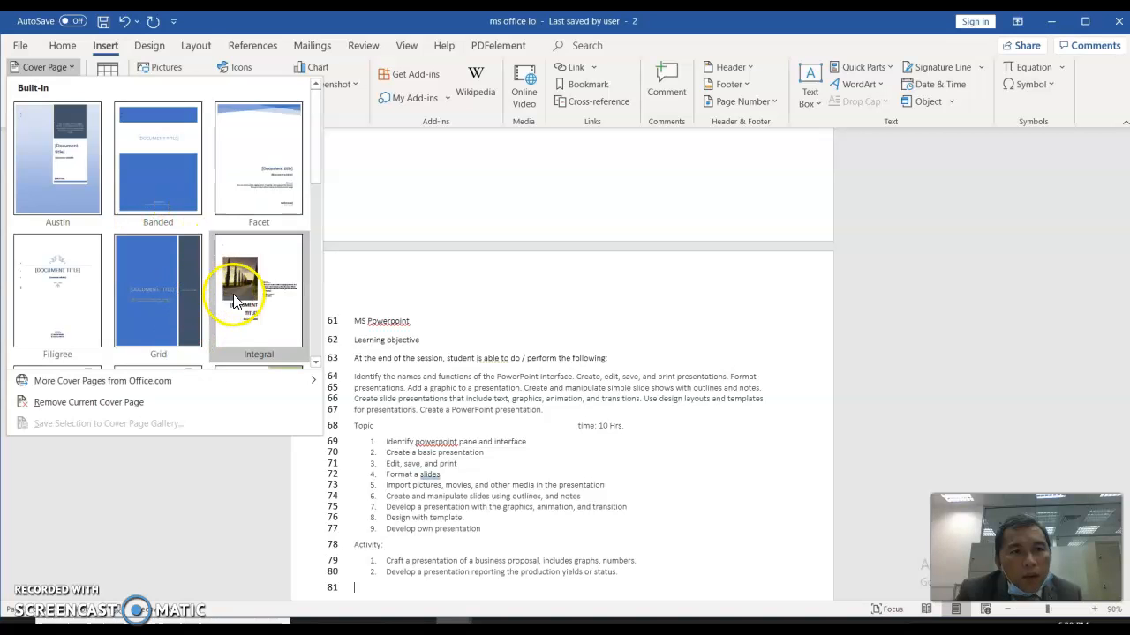
left_click(257, 180)
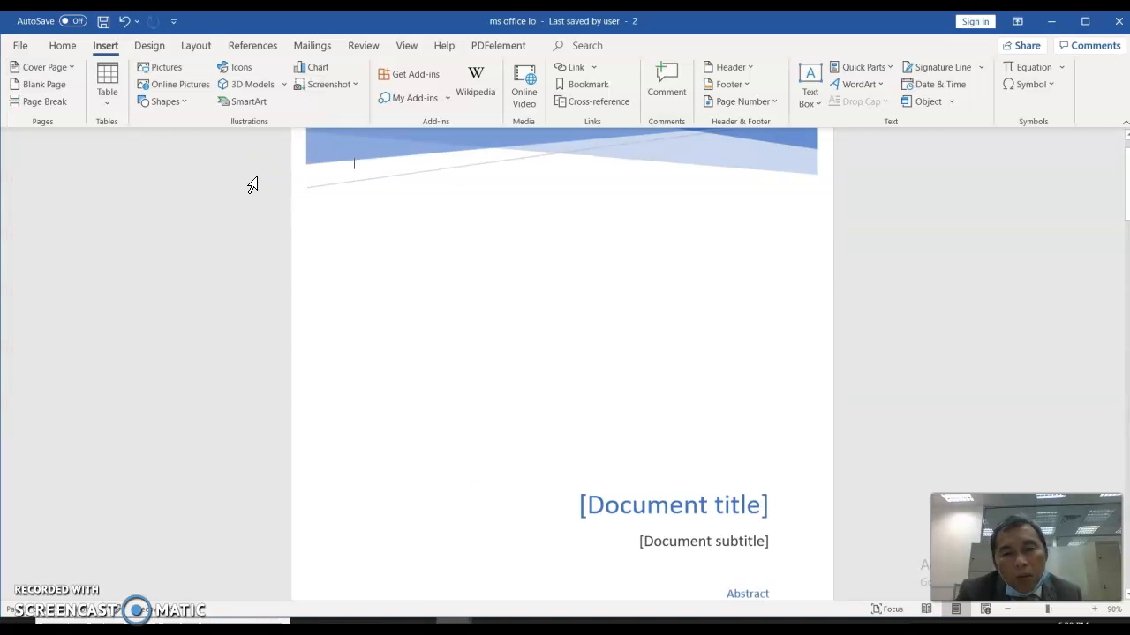
Fill in the cover page's document title as "MS OFFICE APPLICATION"
left_click(636, 500)
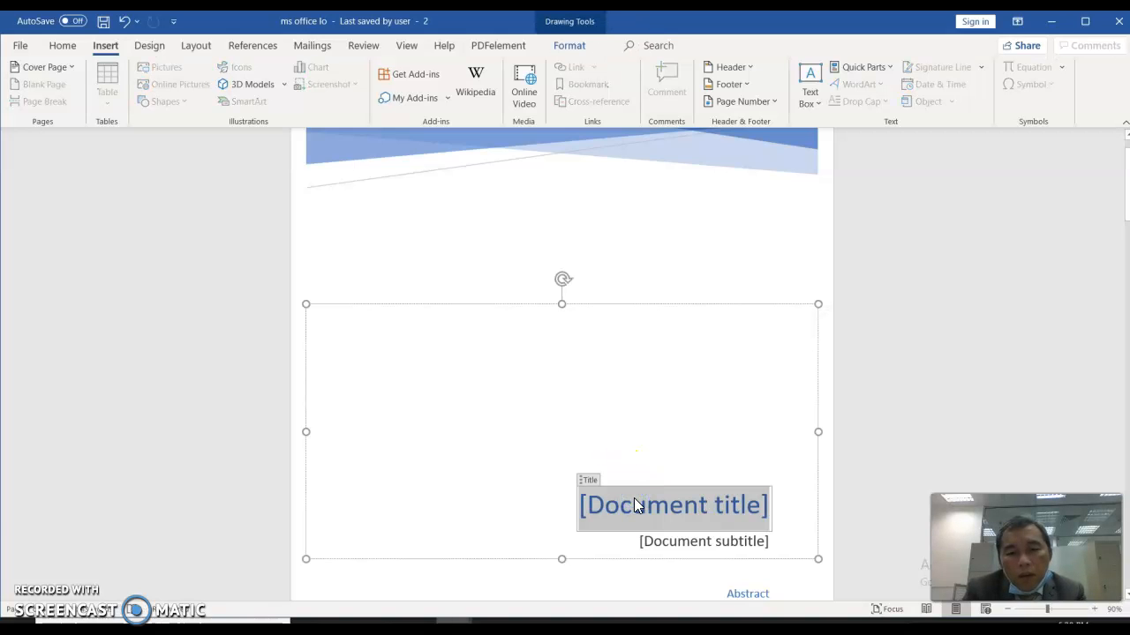
type("MS")
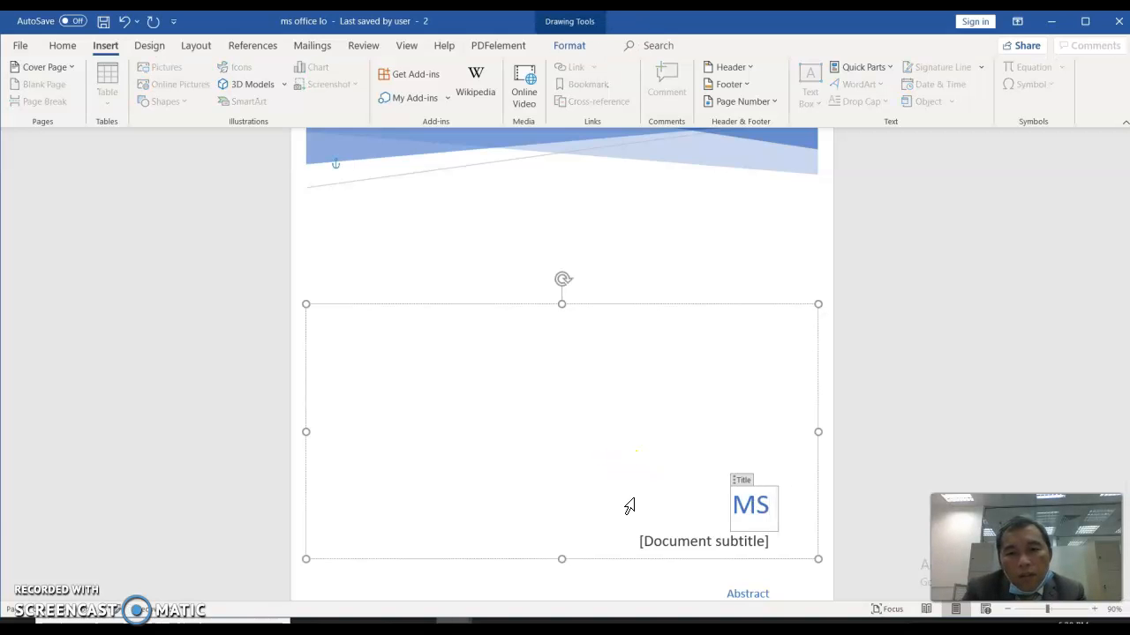
type(" WORD")
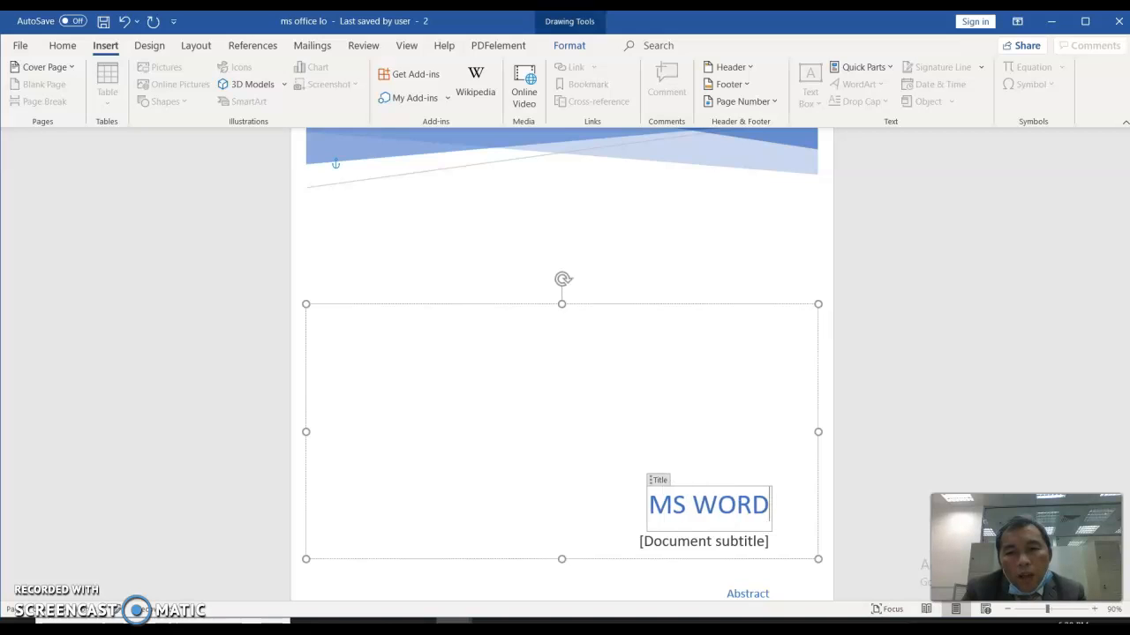
key("BackSpace")
key("BackSpace")
key("BackSpace")
key("BackSpace")
key("BackSpace")
type("OFF")
key("BackSpace")
key("BackSpace")
key("BackSpace")
type("OF")
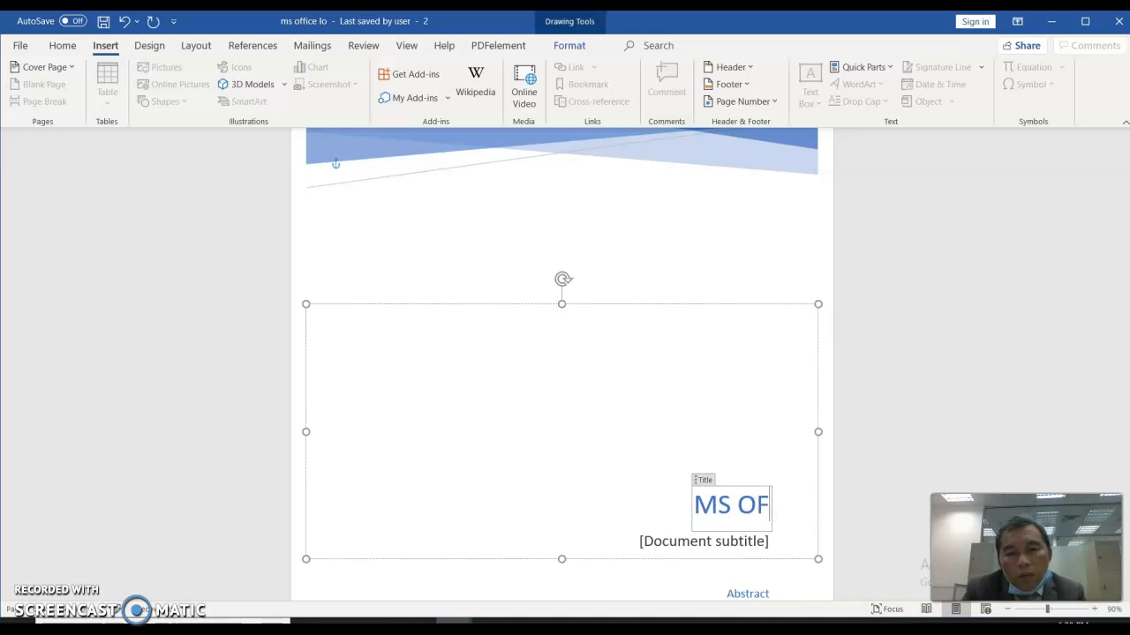
type("FICE APPLICATION")
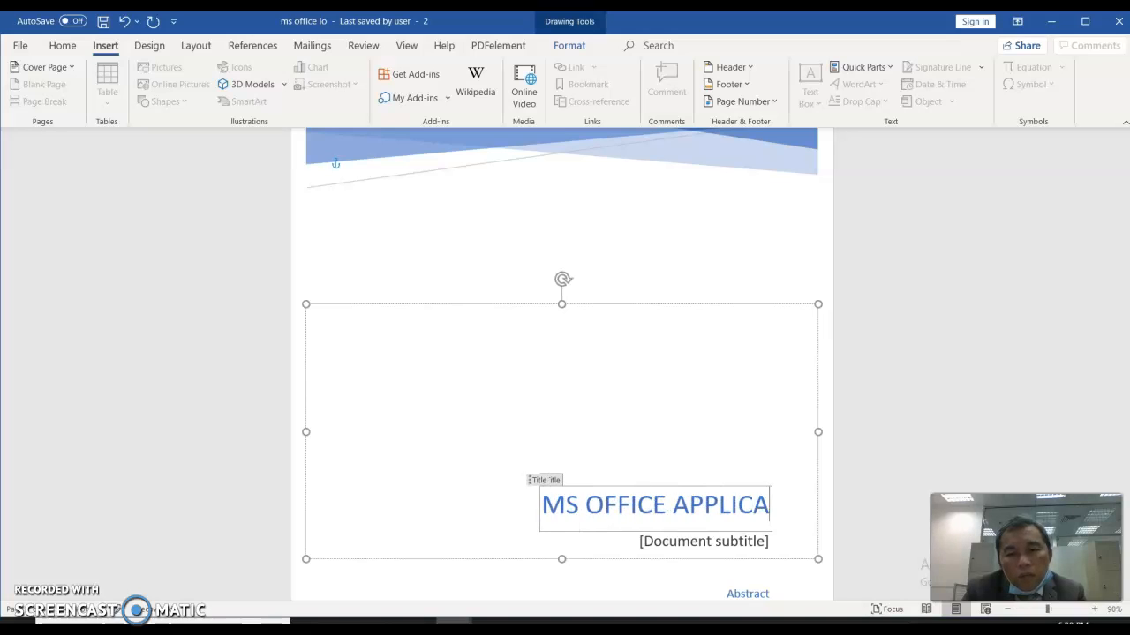
Fill in the cover page's document subtitle as "Research on covid-19"
left_click(664, 547)
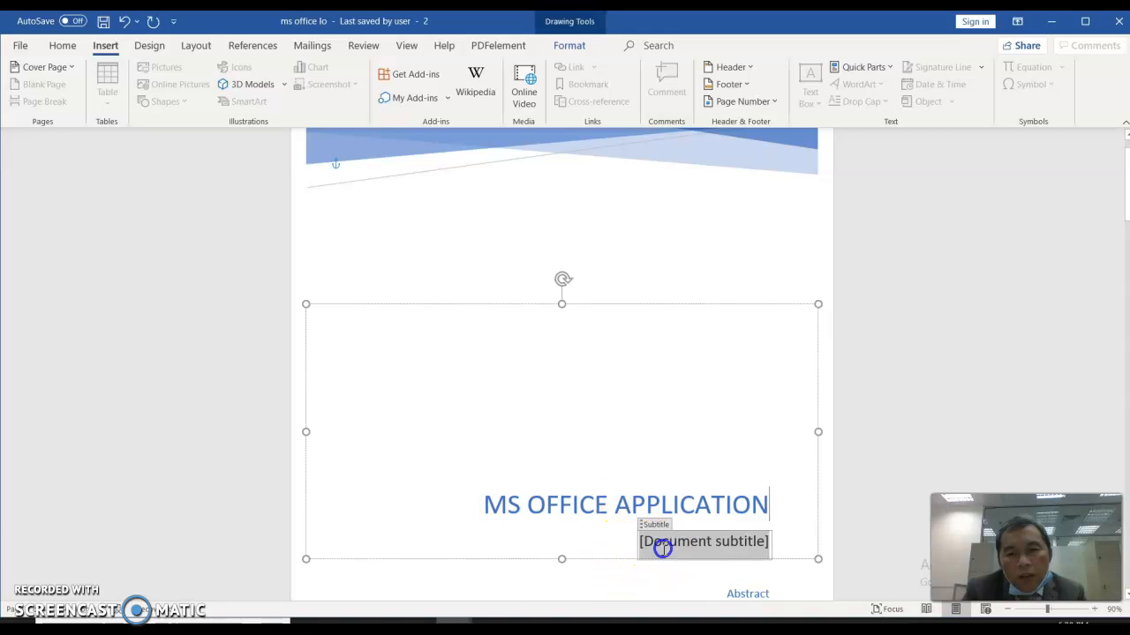
type("res")
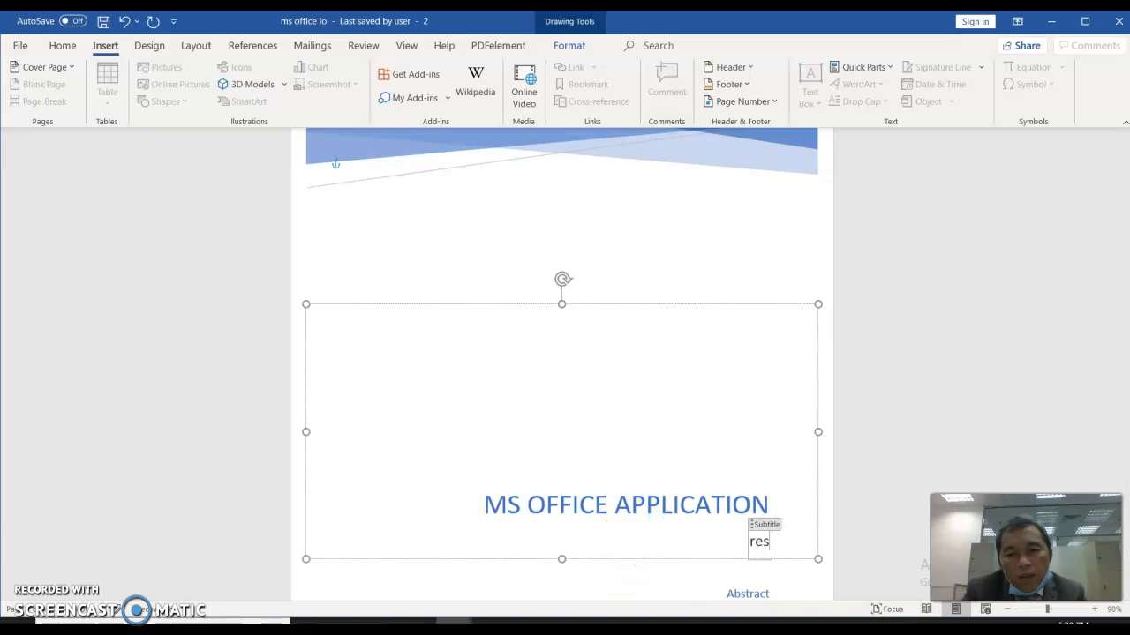
type("earch on o")
key("BackSpace")
type("cvo")
key("BackSpace")
key("BackSpace")
type("o")
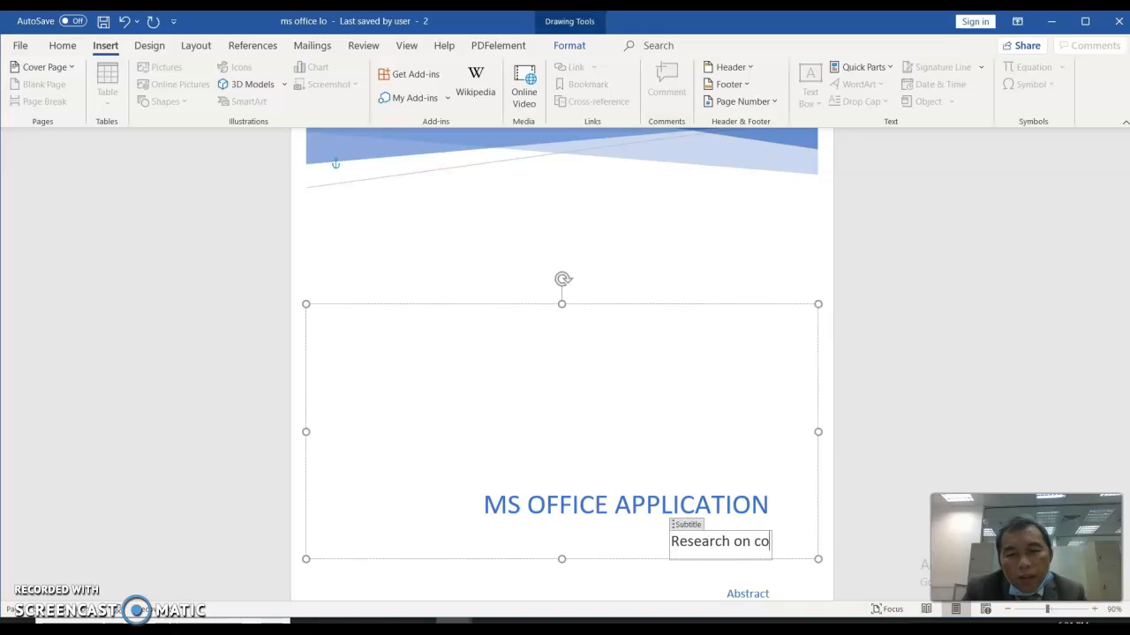
type("vid")
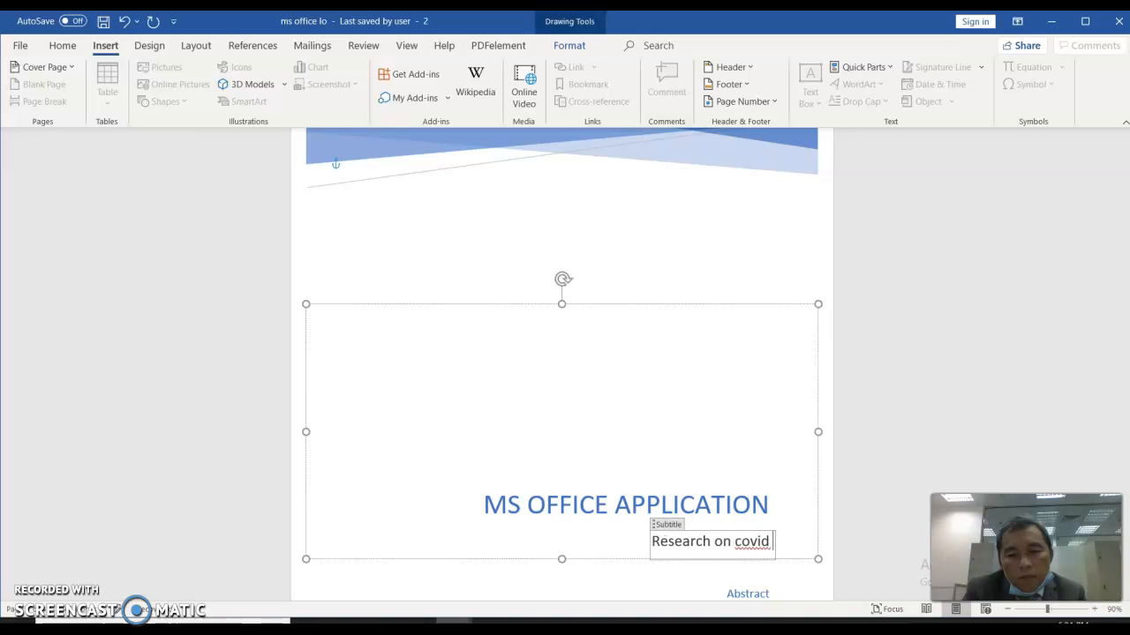
type("-")
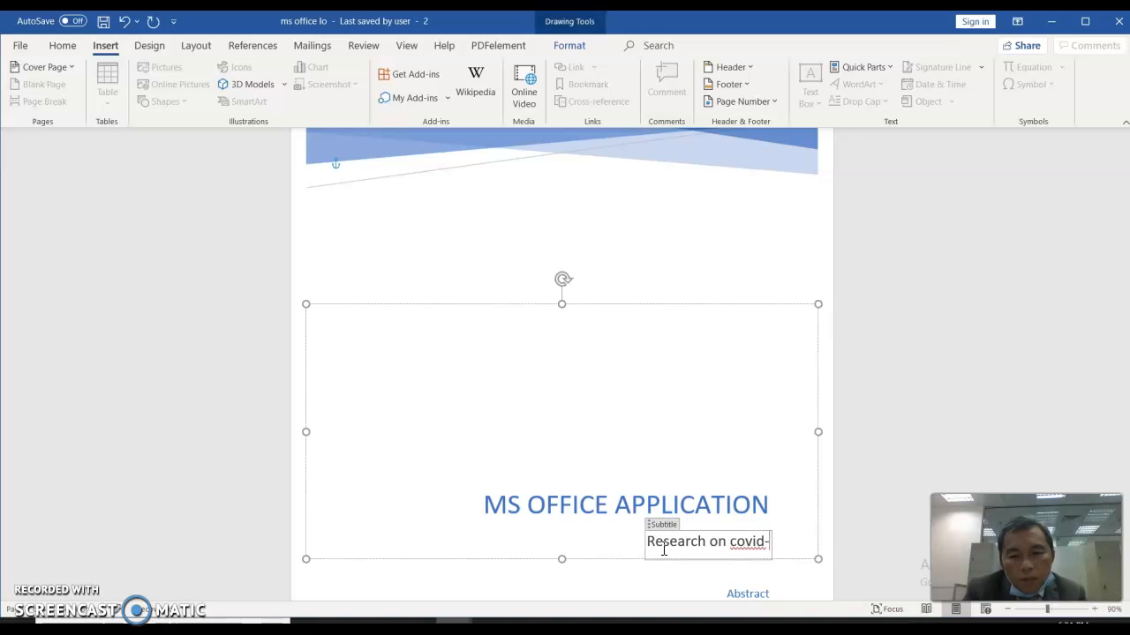
type("19")
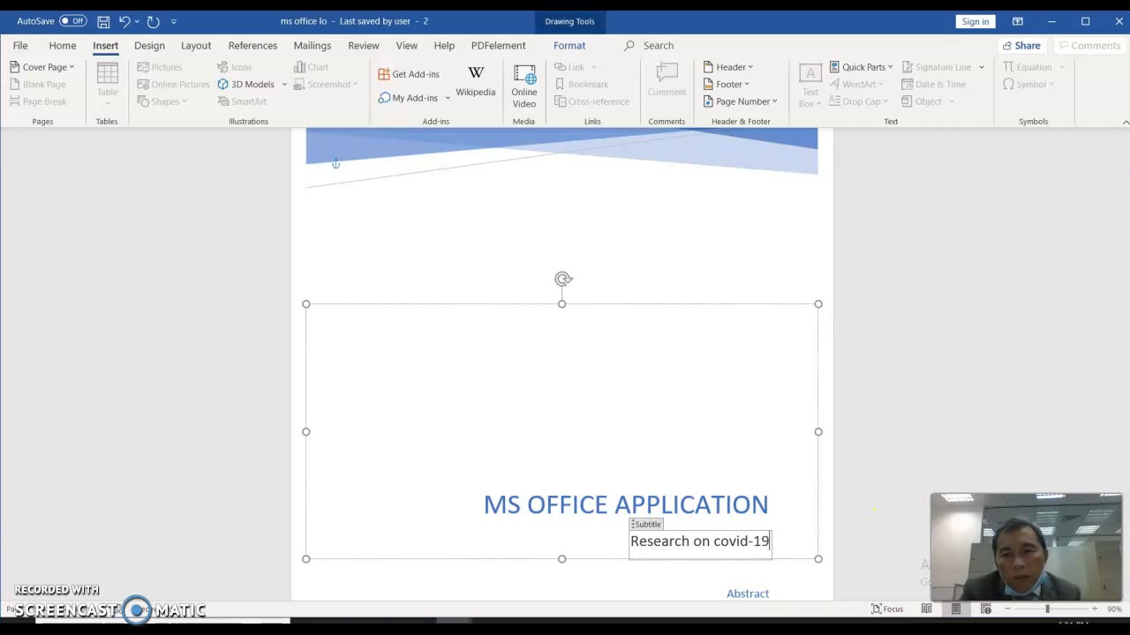
left_click(1027, 318)
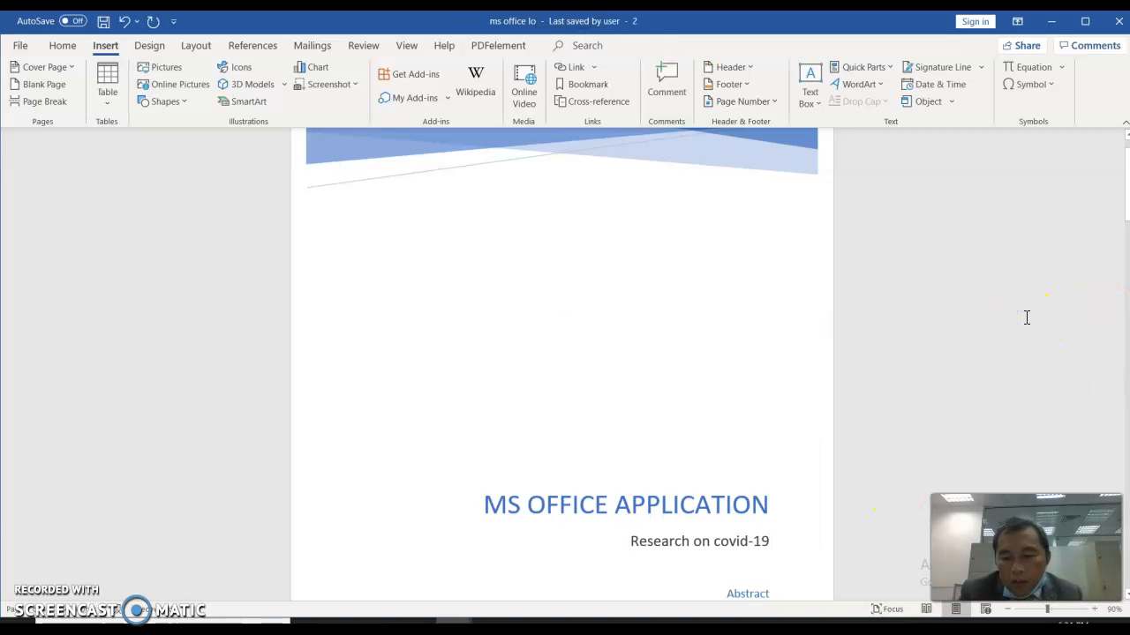
Check the cover page alongside the following pages, consult the Topic slide in PowerPoint, and return to the Word document
scroll(1026, 317, "down", 4)
scroll(1027, 318, "down", 2)
scroll(1027, 318, "up", 5)
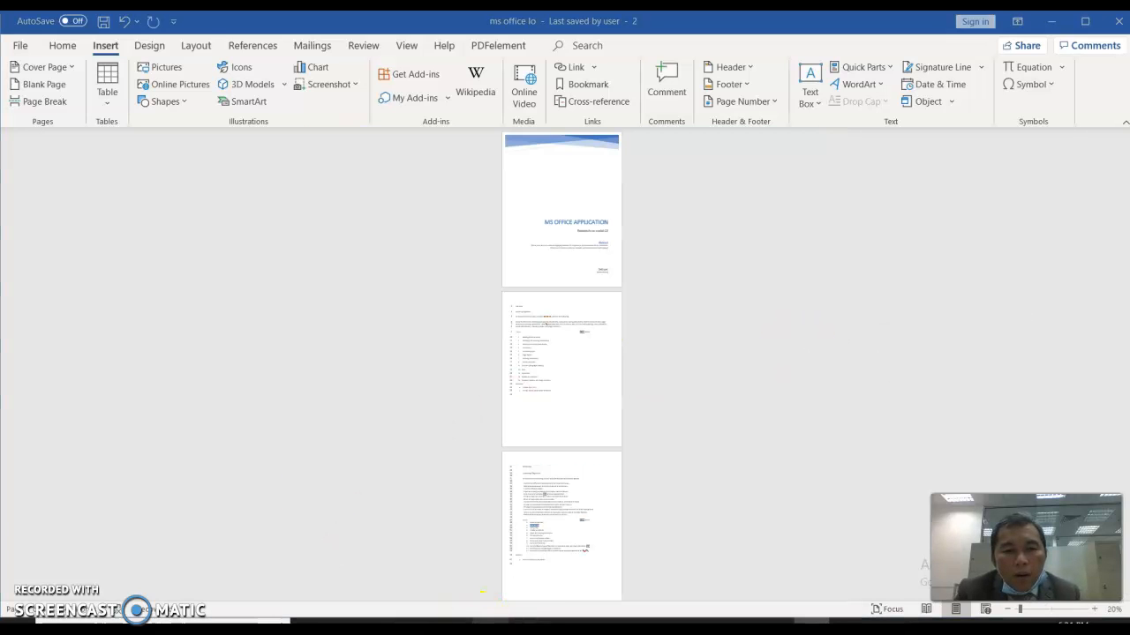
left_click(483, 623)
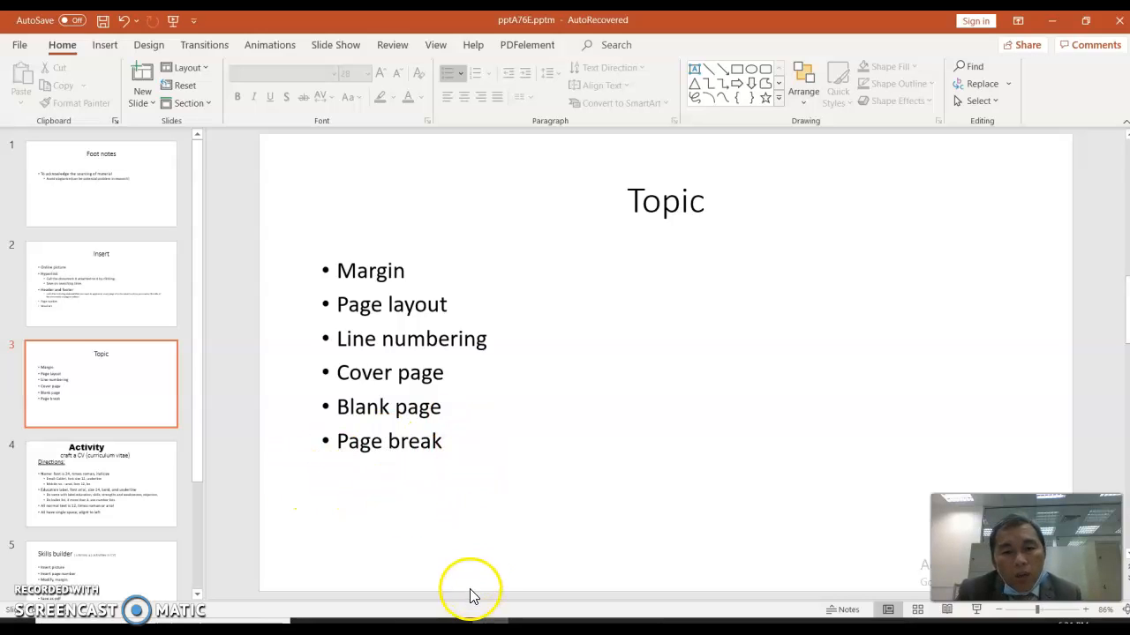
mouse_move(454, 623)
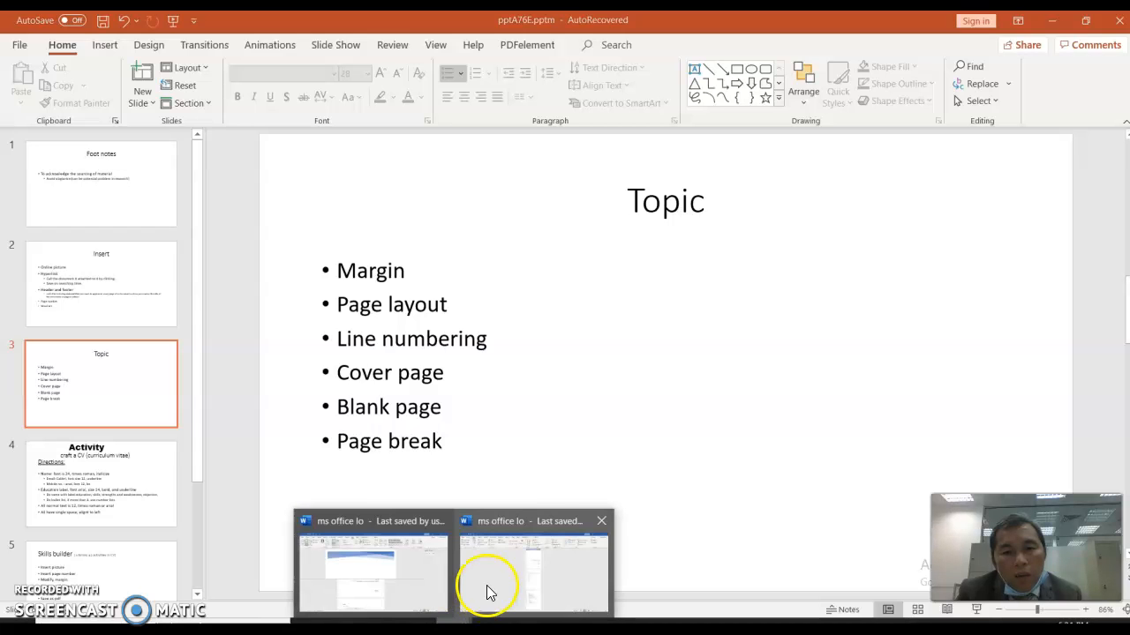
left_click(487, 587)
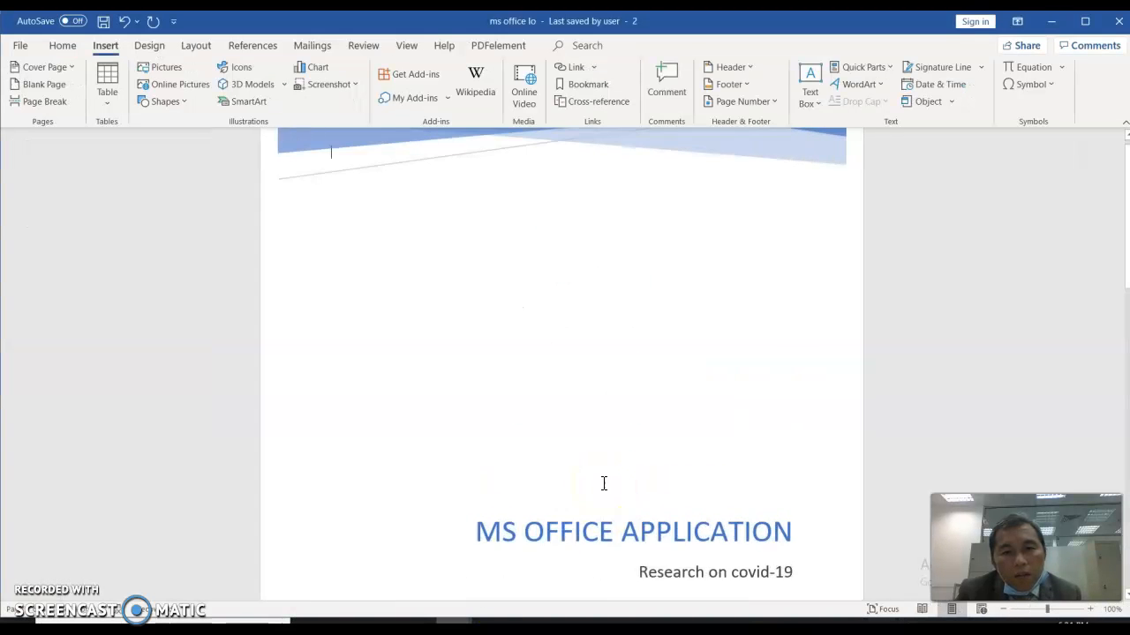
Add two empty lines above the MS Excel heading and insert a blank page there
scroll(603, 483, "up", 1)
key("Page_Down")
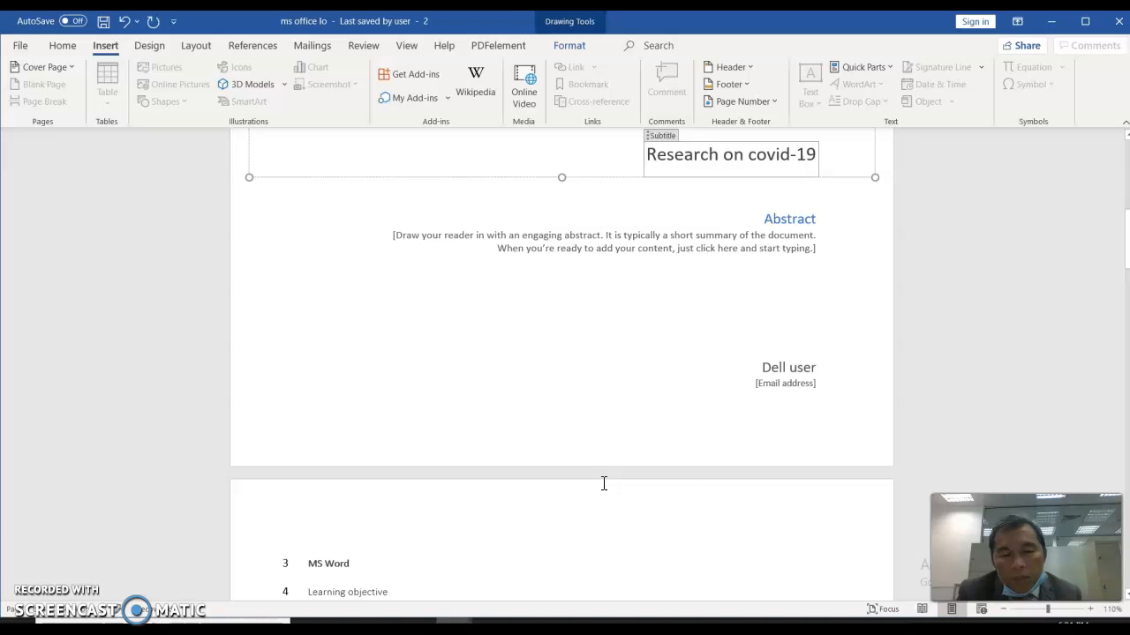
left_click(515, 502)
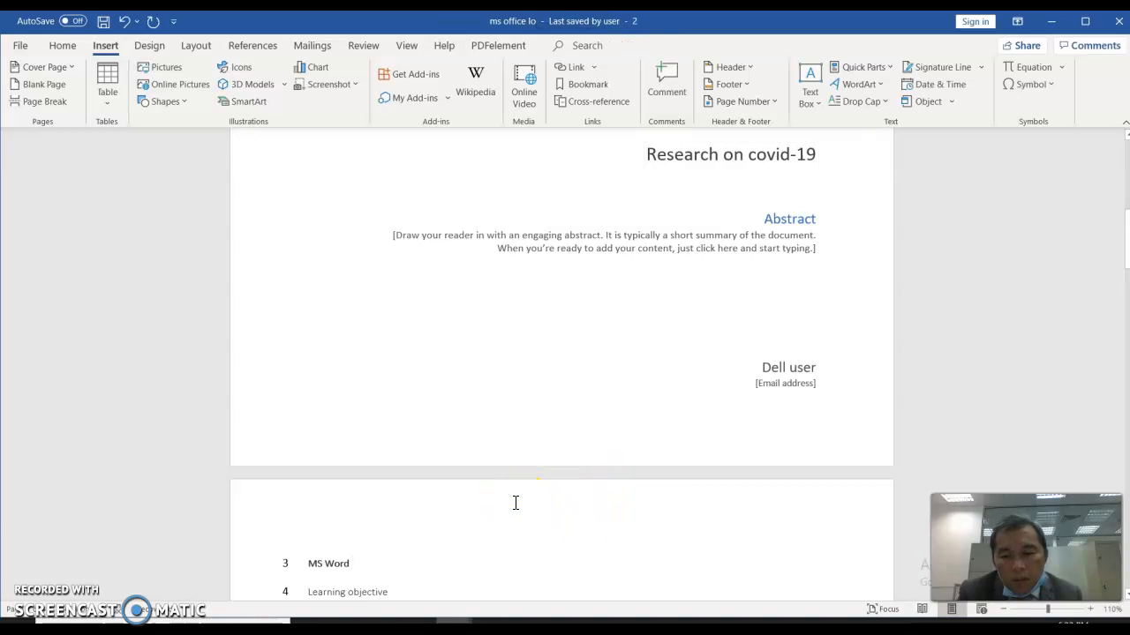
key("Page_Down")
key("Page_Down")
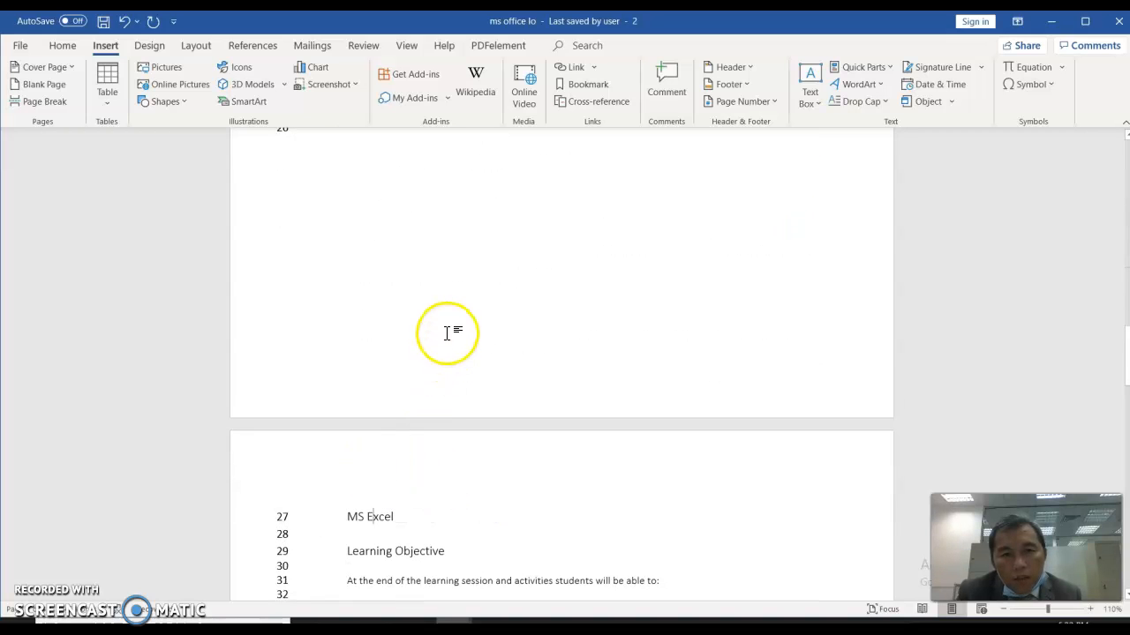
left_click(448, 333)
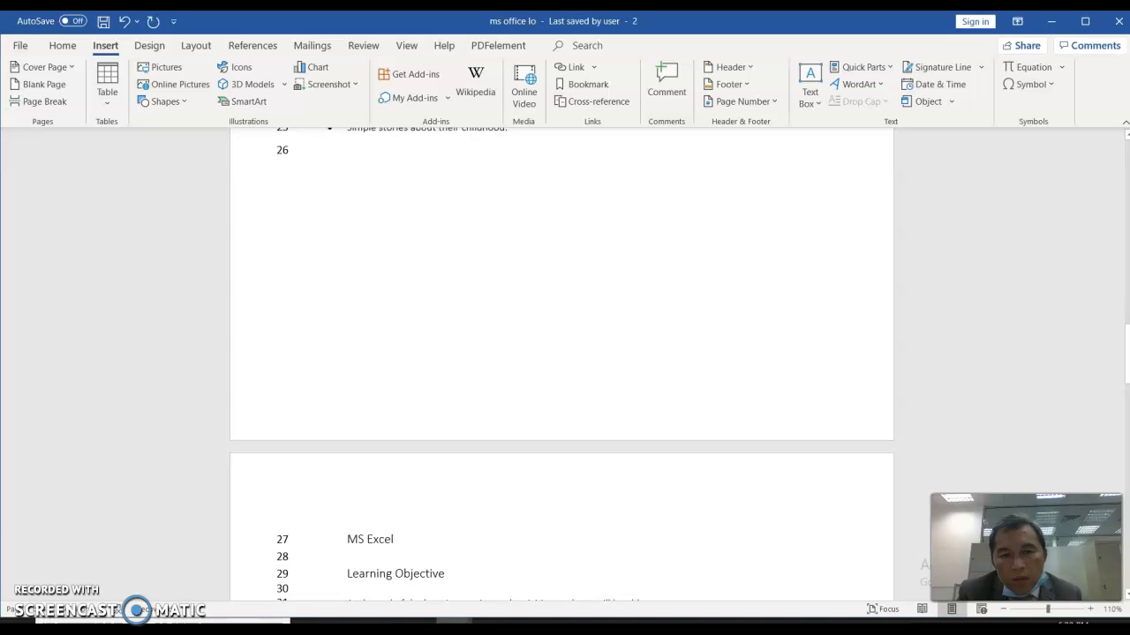
key("Return")
key("Return")
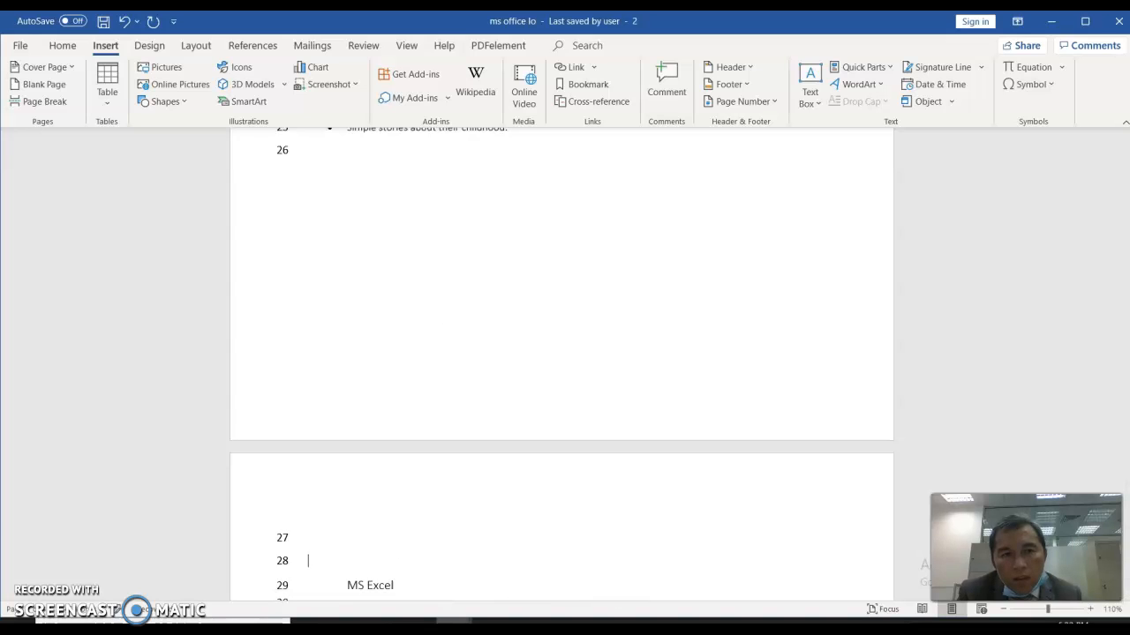
left_click(44, 85)
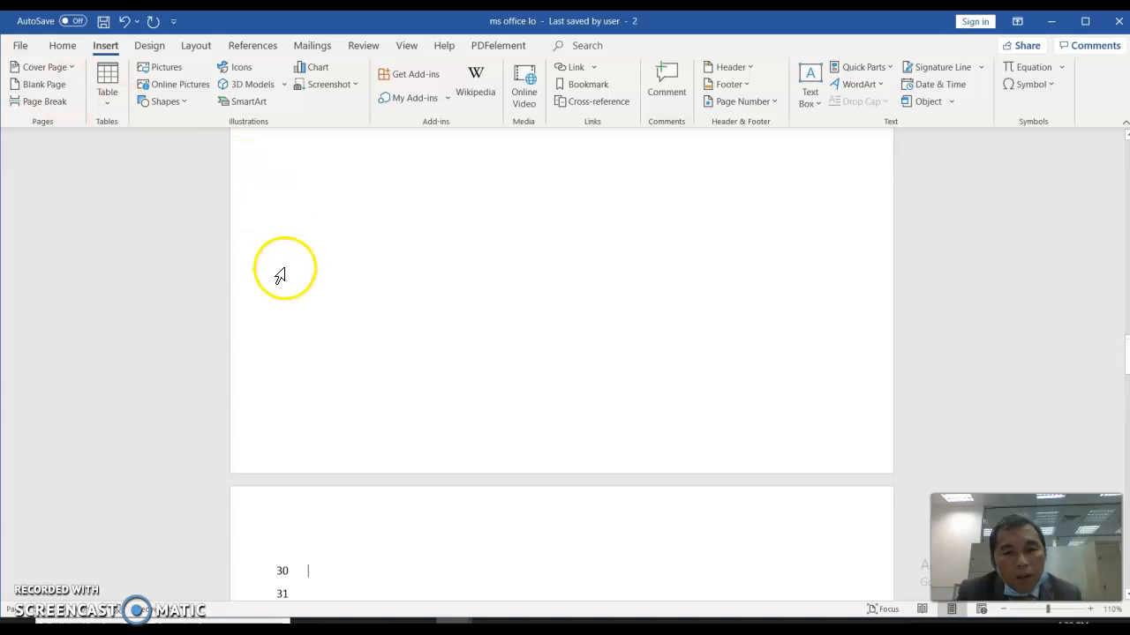
scroll(607, 473, "down", 8, "ctrl")
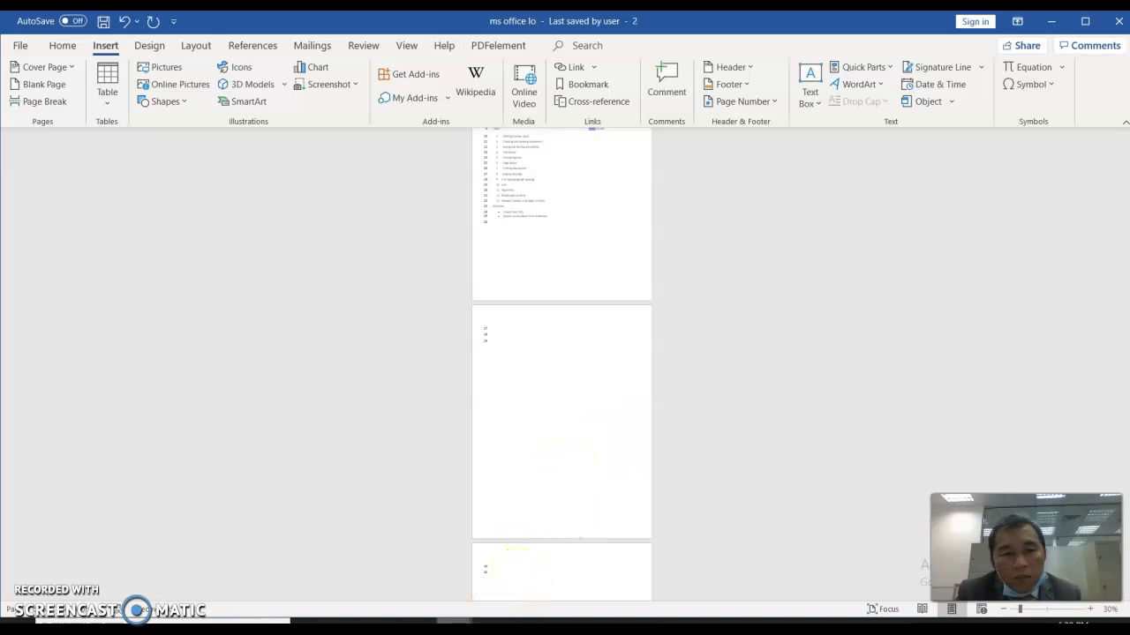
Switch to PowerPoint to review the Topic slide, and switch back to the Word document
left_click(488, 628)
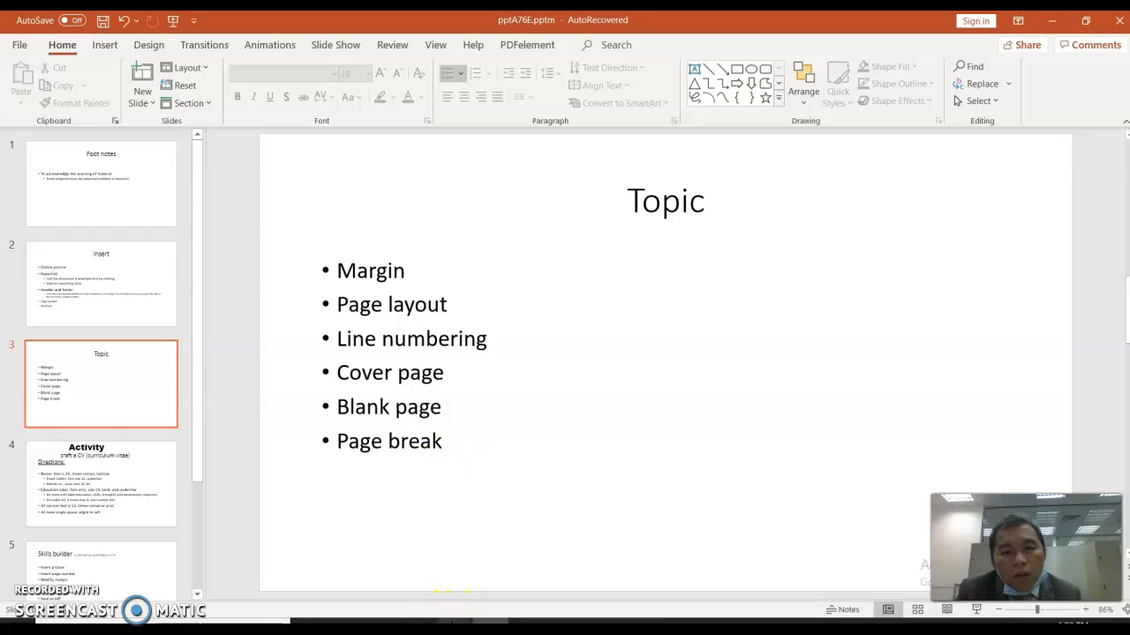
mouse_move(454, 622)
left_click(492, 582)
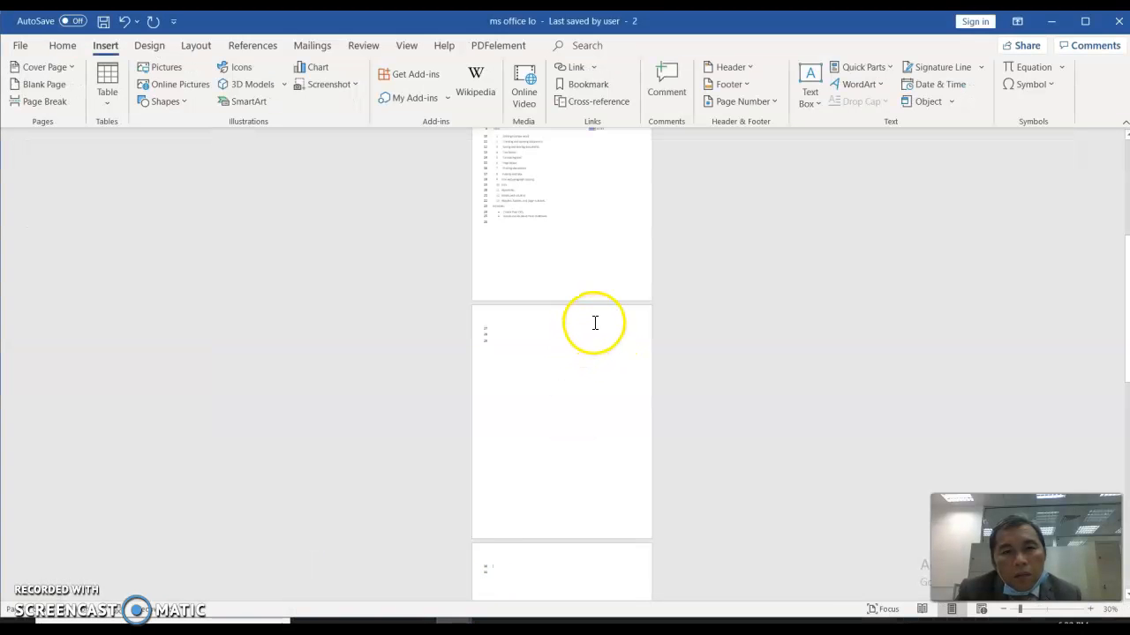
Insert a page break at line 27 and enter the sample lines "Fkdjdkjfkd" and "fdjkfd" on the page that follows
left_click(550, 326)
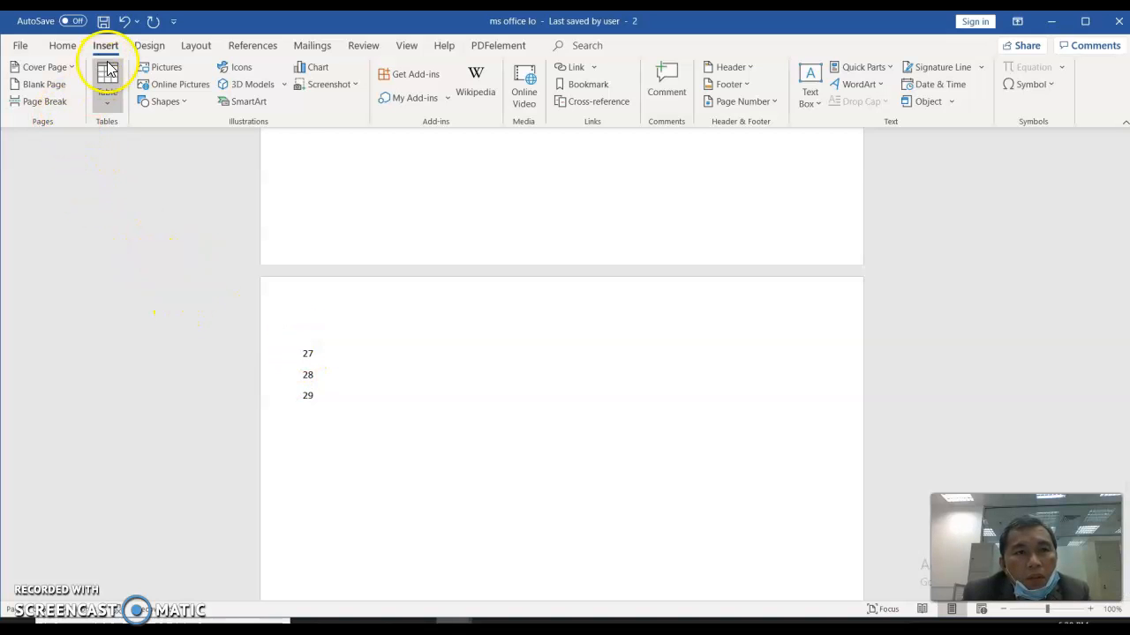
left_click(48, 102)
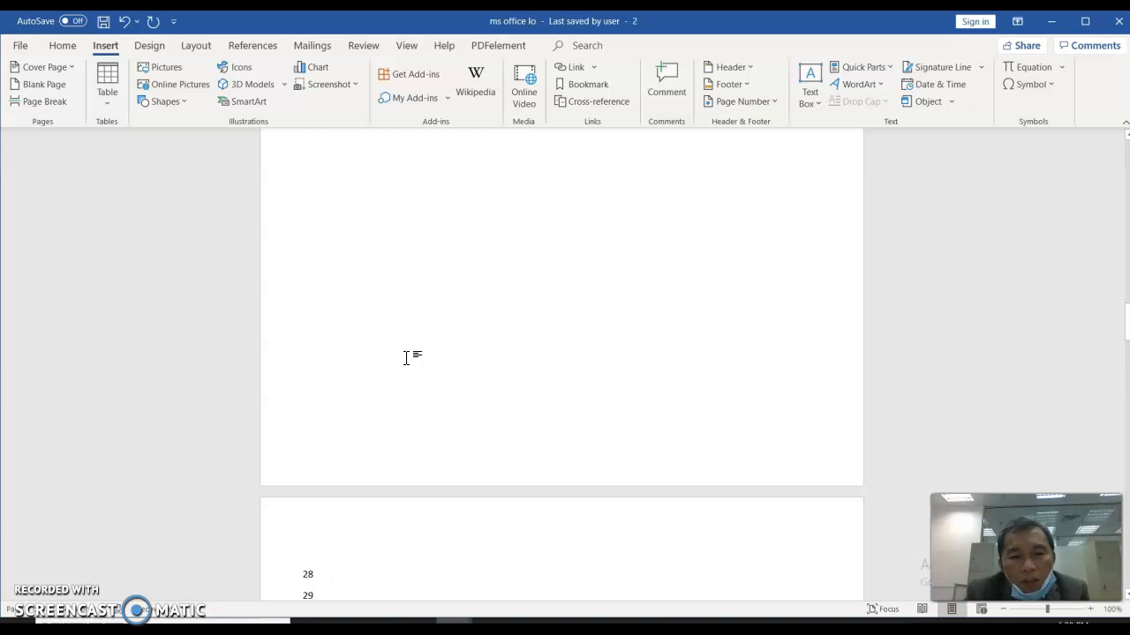
type("fkdjdkjfkd")
key("Return")
key("Return")
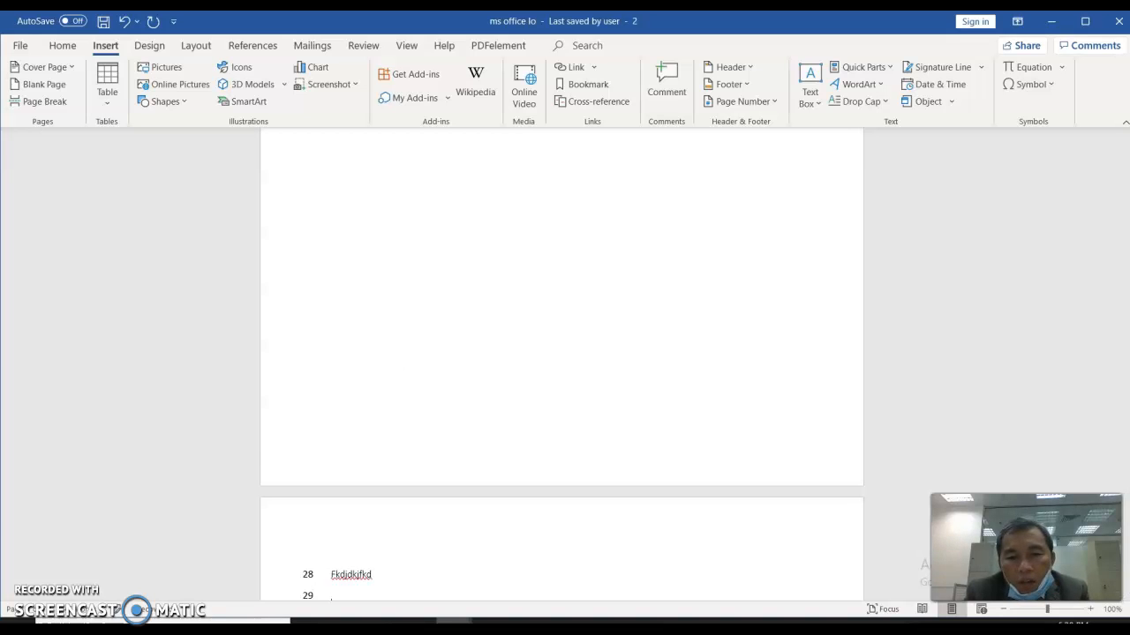
type("fdjkfd")
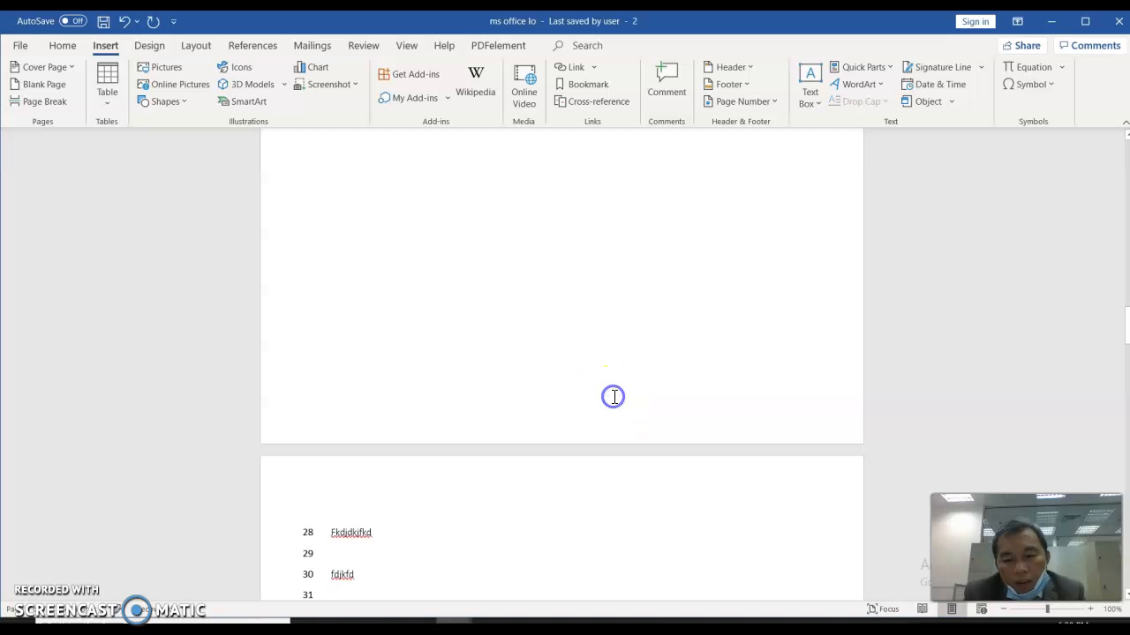
scroll(614, 397, "down", 1)
scroll(614, 397, "down", 3)
scroll(612, 396, "up", 2)
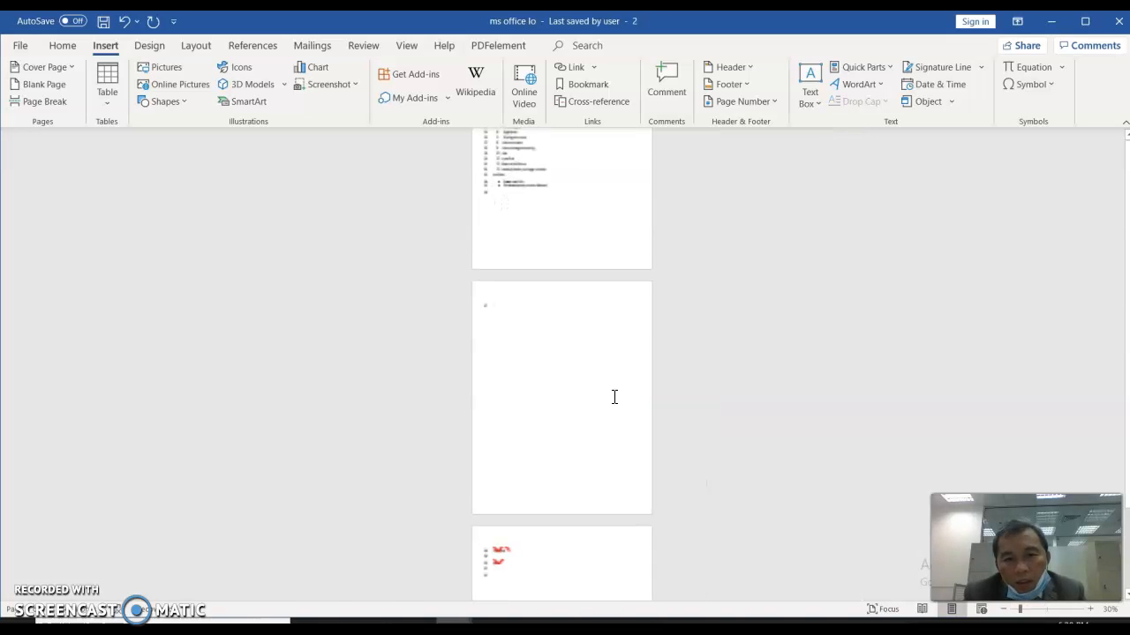
Insert another page break at line 27, on the empty page before the sample text
left_click(575, 435)
left_click(571, 535)
left_click(531, 292)
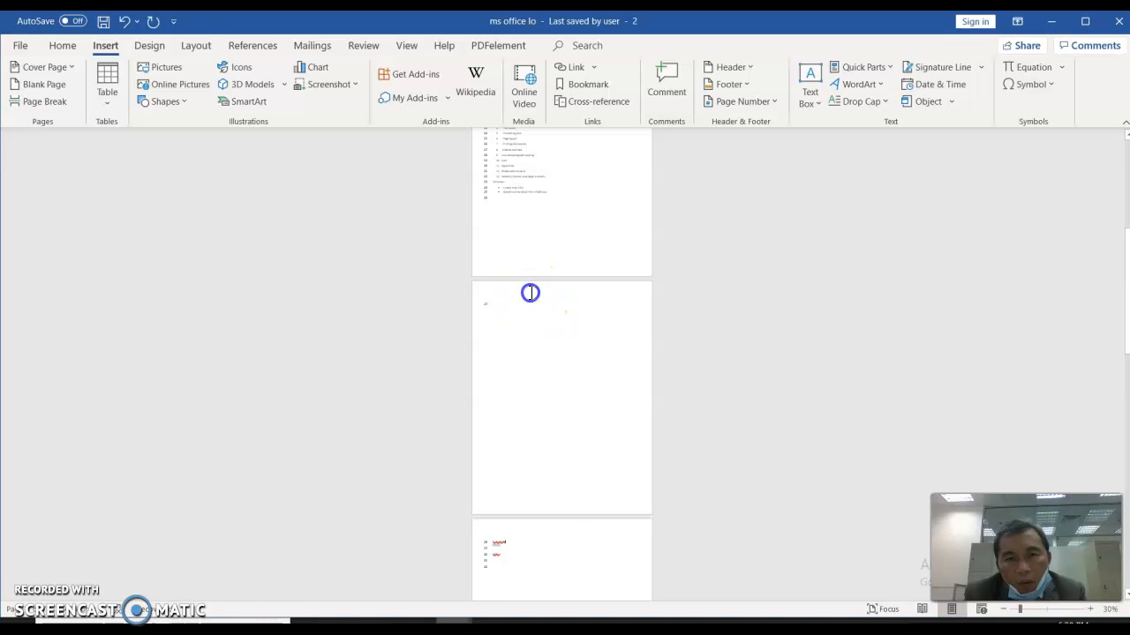
left_click(44, 101)
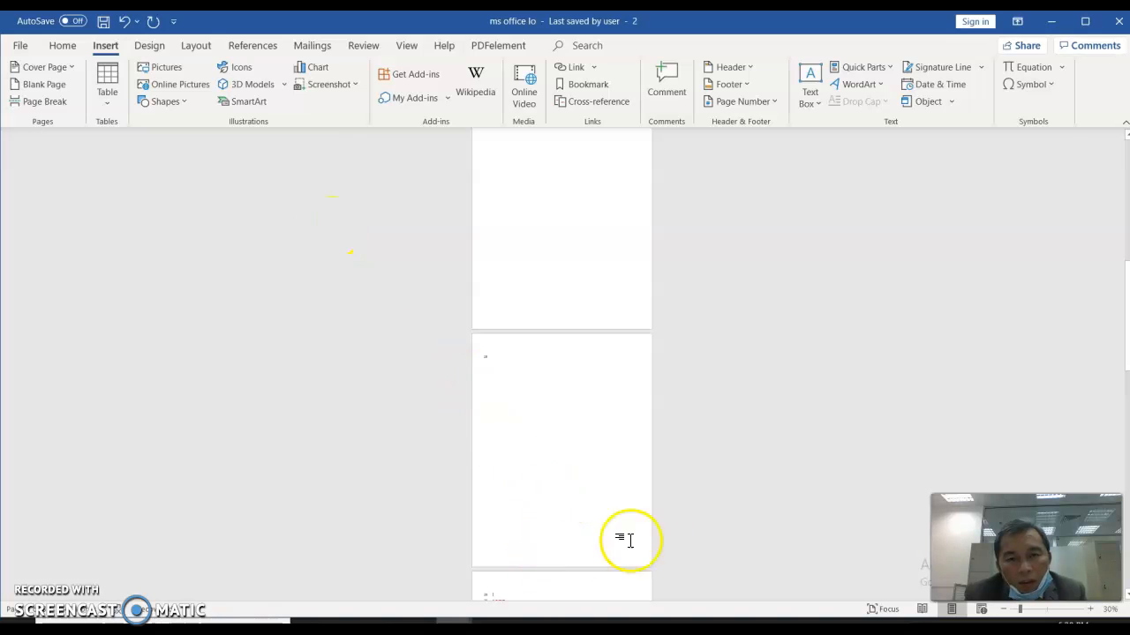
left_click(755, 499)
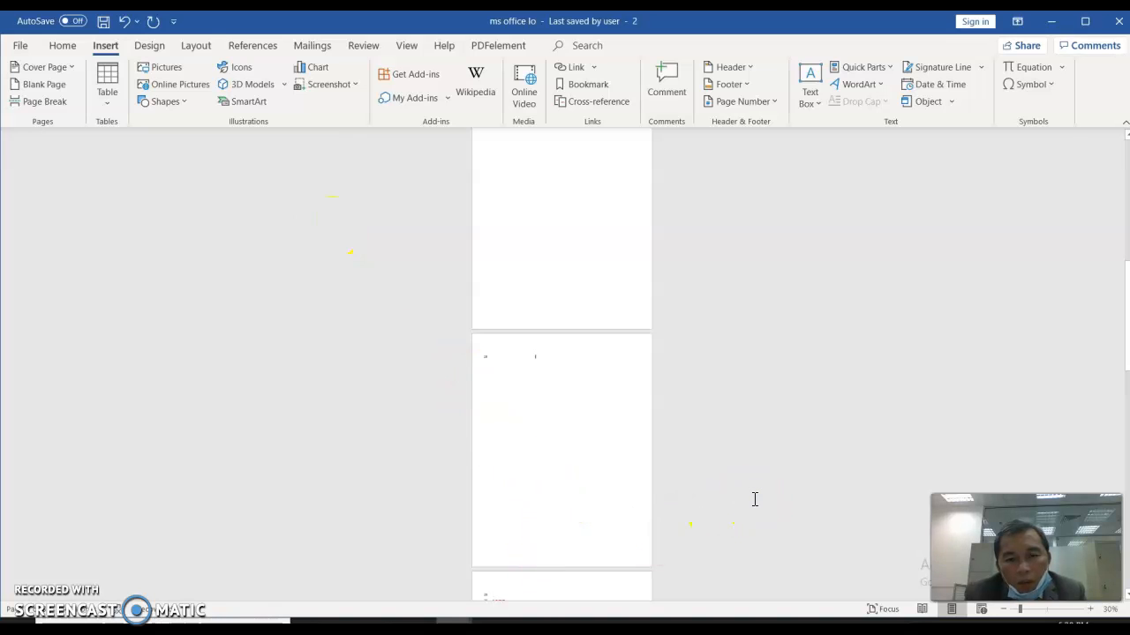
Enter "Chapter 3" and "Method and procedure" on separate lines above the sample text at the start of its page
left_click(585, 585)
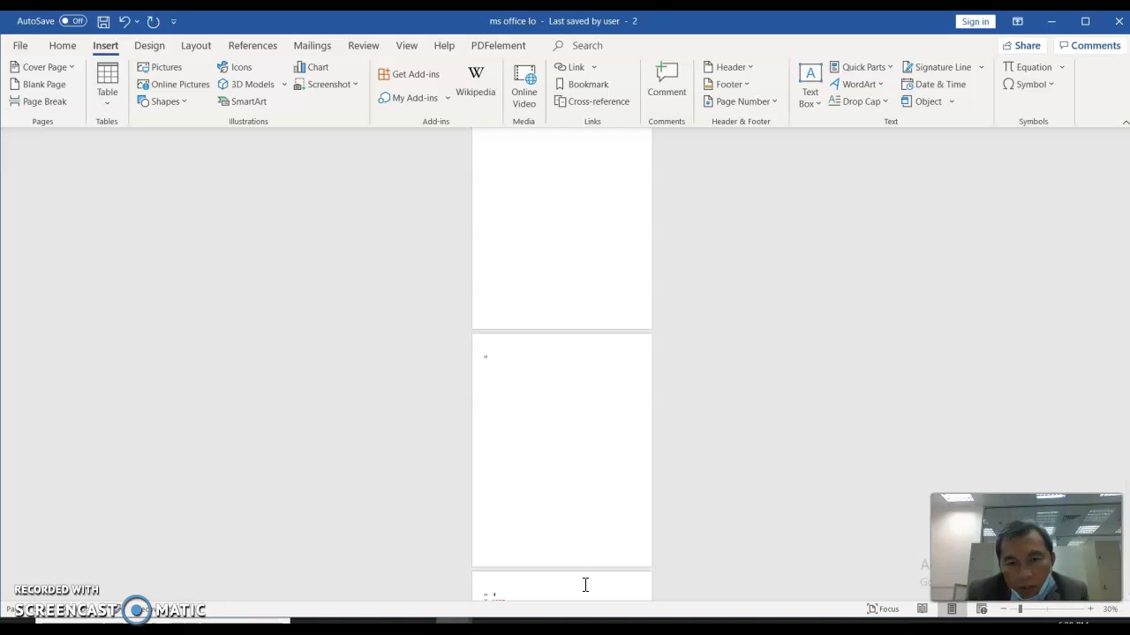
scroll(585, 585, "up", 9)
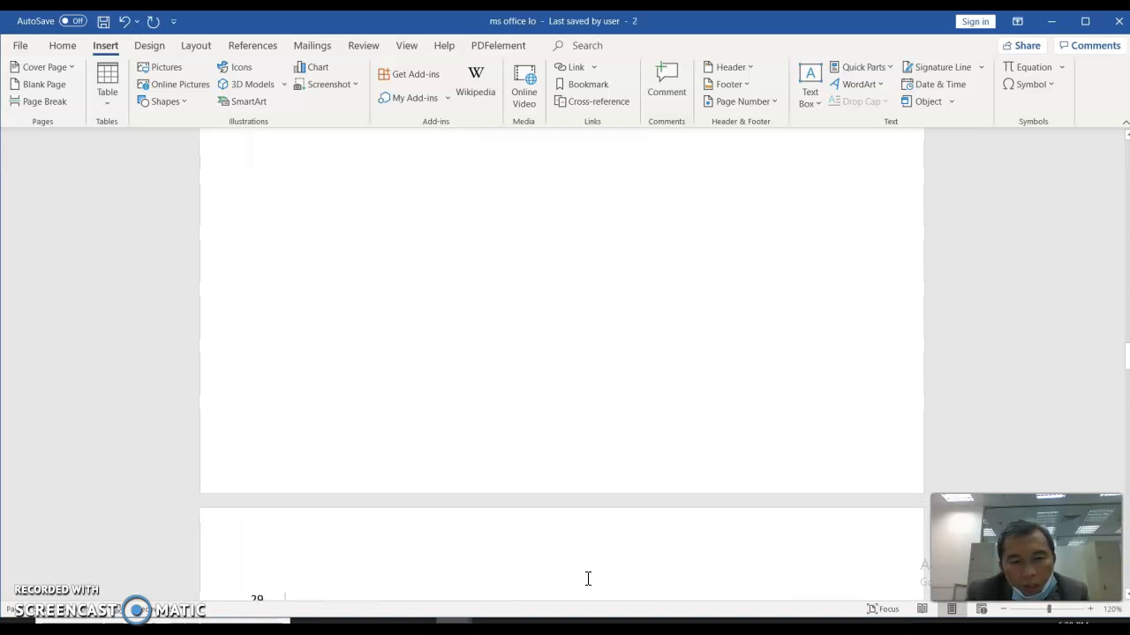
type("Chapter")
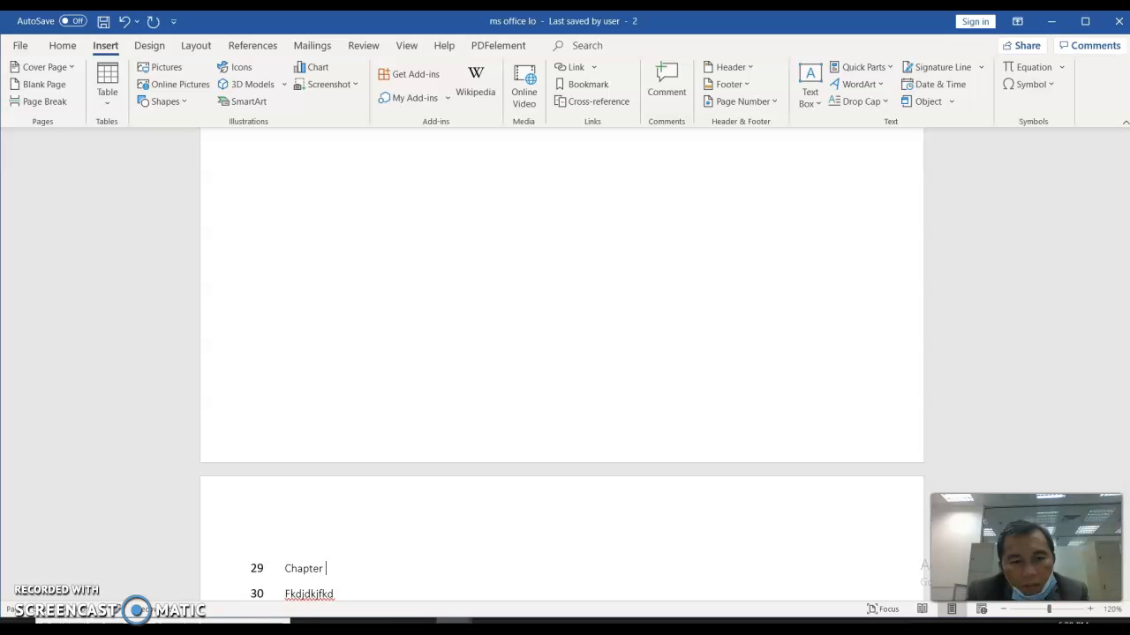
type(" 3")
key("Return")
type("me")
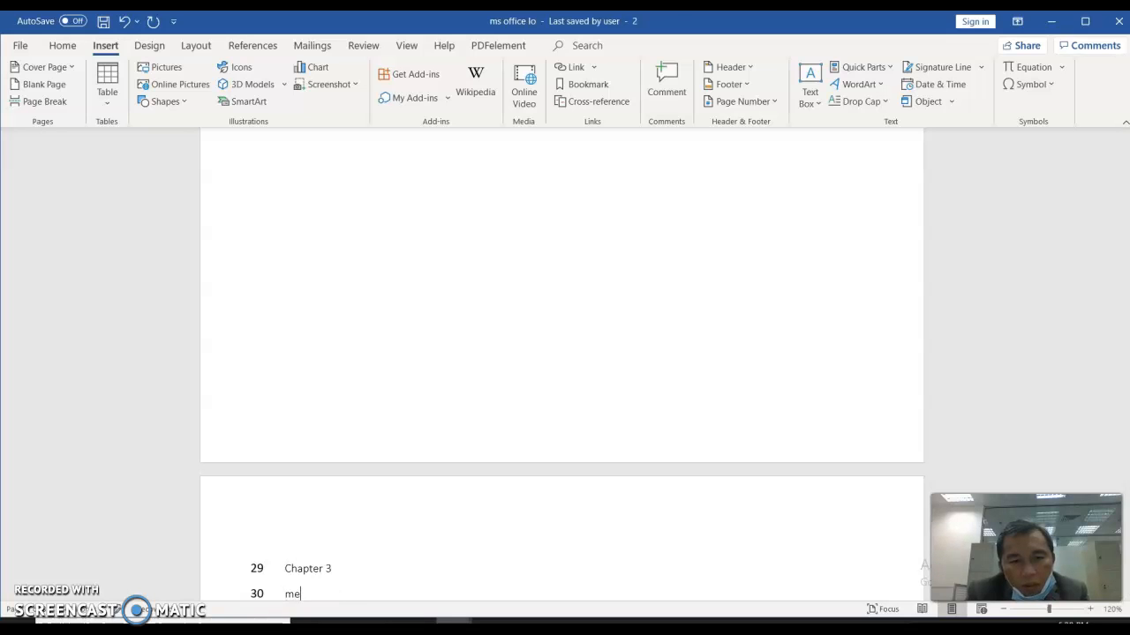
type("thod and procedure")
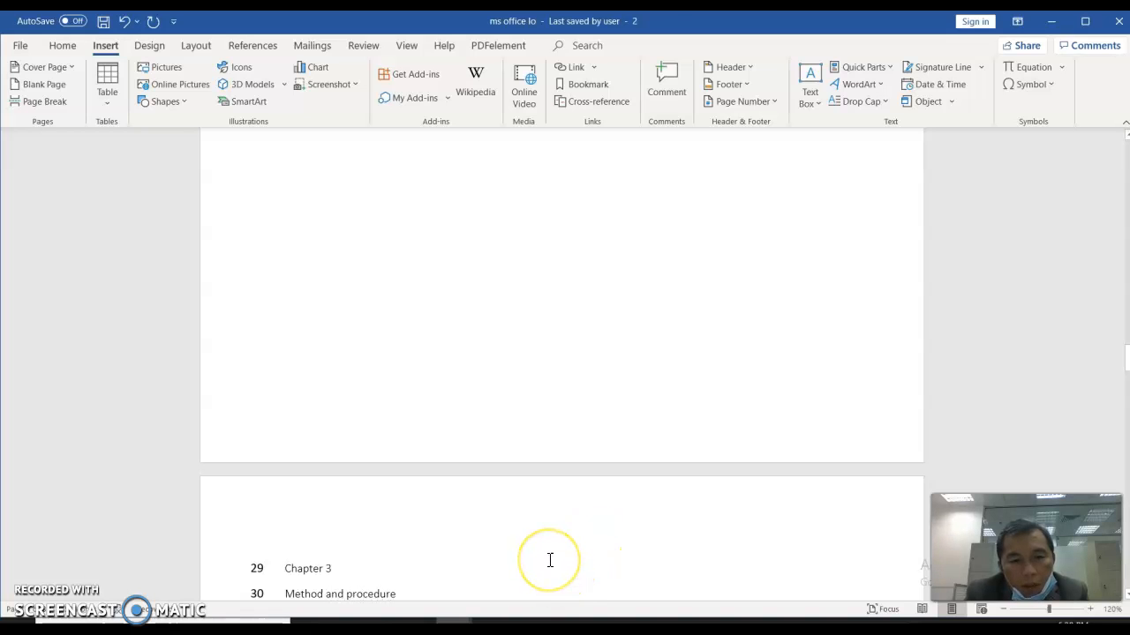
scroll(386, 594, "down", 1)
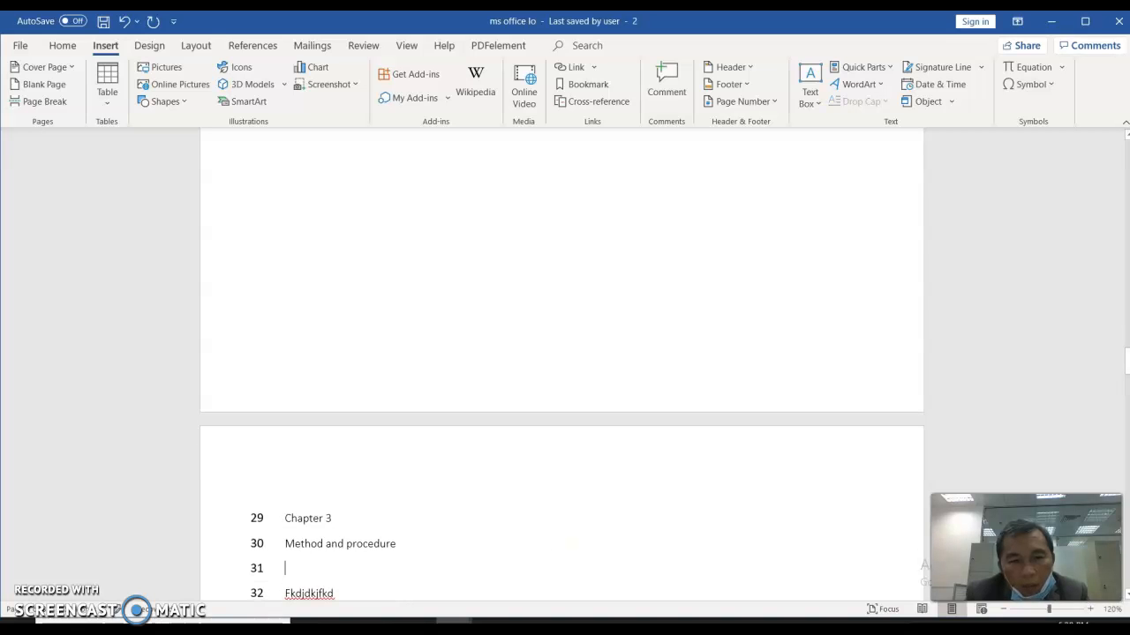
left_click(554, 317)
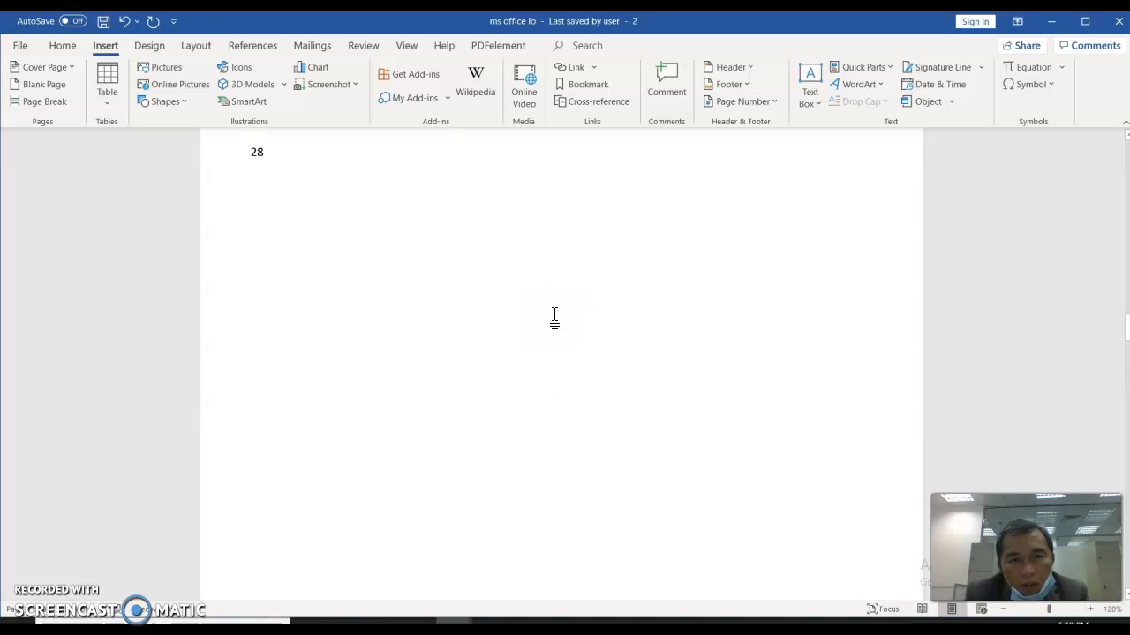
Enter the sample lines "Kkdfjdlf", "Kfdkf", "Fkdjf", "Fkdjfd", "Jkfjdf", "Fdjfd" and "Jf;djf" from line 27, on the page after the activities list
key("Up")
key("Up")
key("Up")
key("Up")
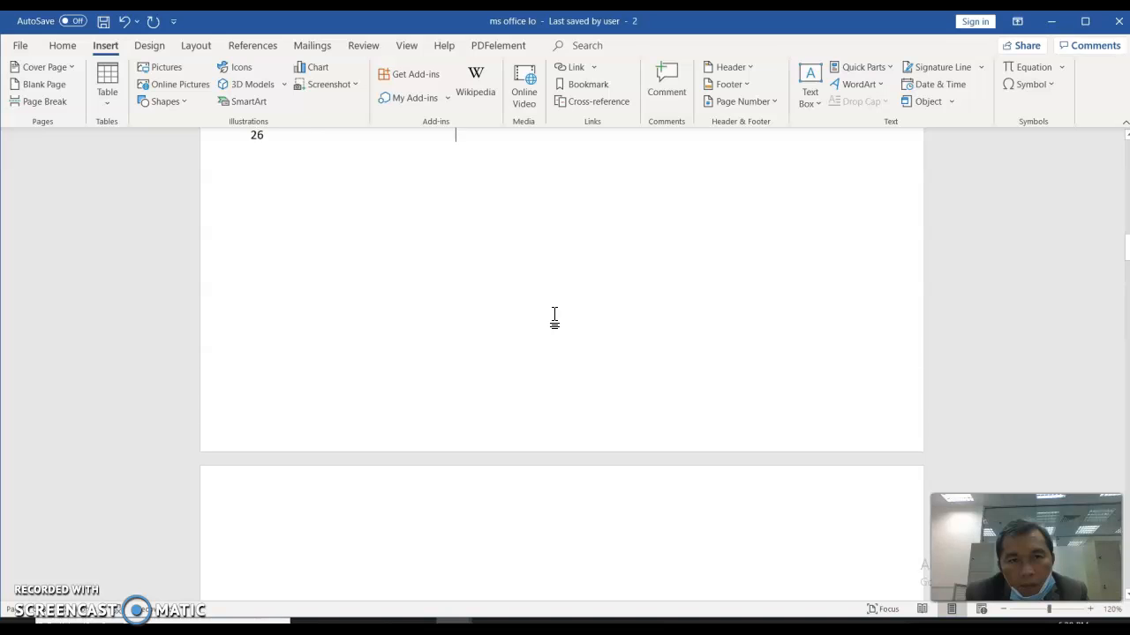
key("Down")
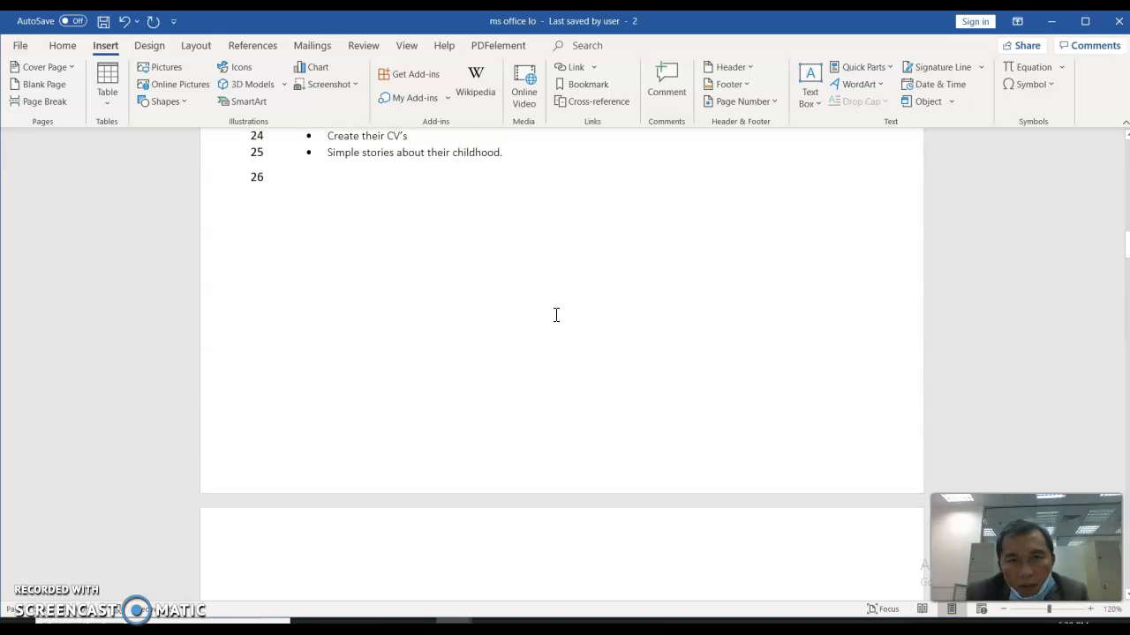
type("kkdfjdlf")
key("Return")
type("kf")
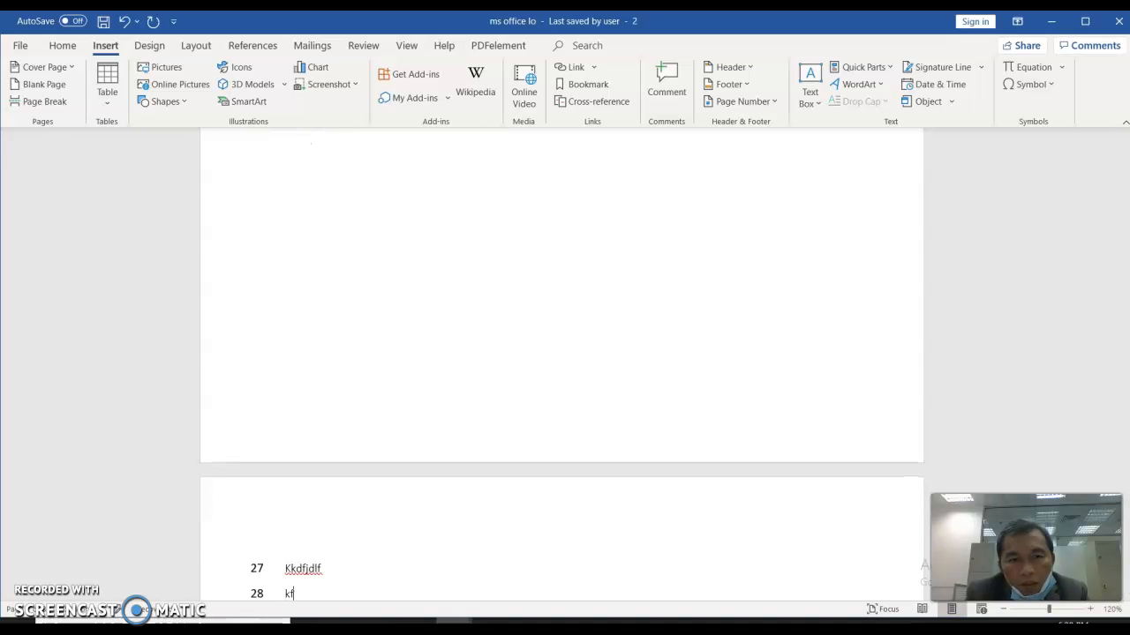
type("dkf")
key("Return")
type("fkdjf")
key("Return")
type("fkdjfd")
key("Return")
type("jkfjdf")
key("Return")
type("fdjfd")
key("Return")
type("jf;djf")
key("Return")
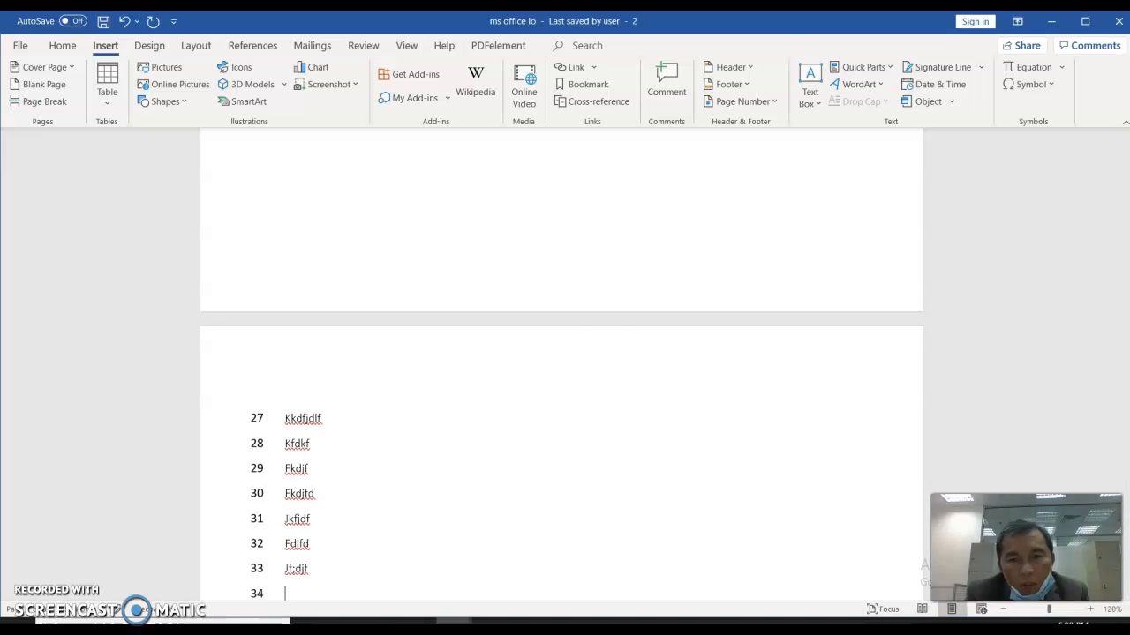
Examine how the page breaks separate the new sample lines, the empty page and the Chapter 3 page
scroll(644, 455, "down", 5, "ctrl")
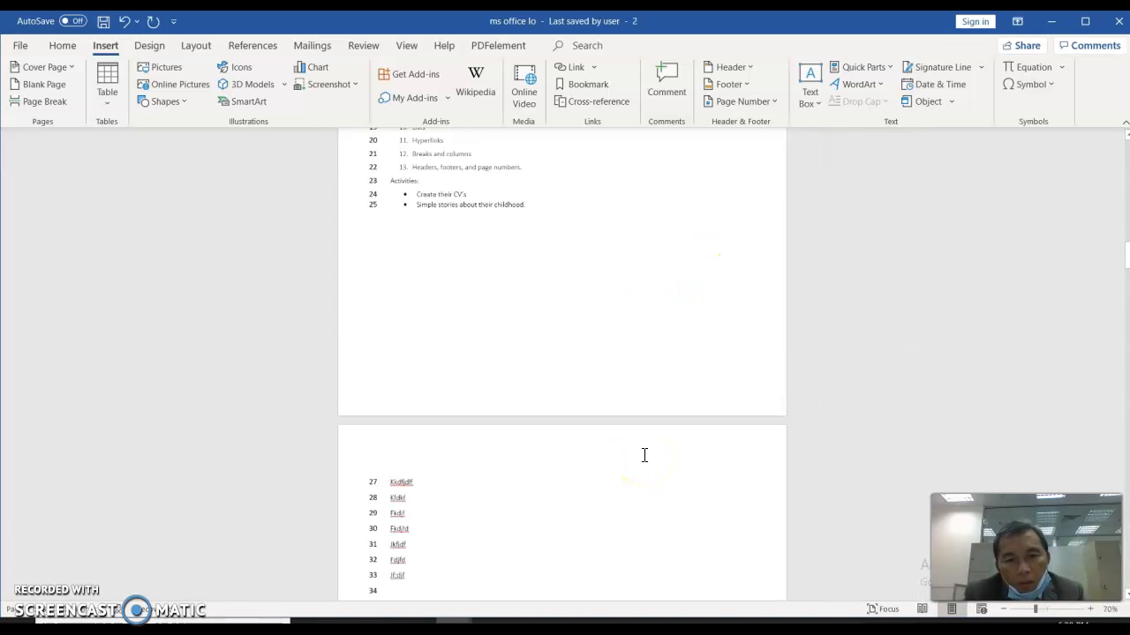
scroll(698, 271, "down", 10)
scroll(697, 271, "up", 5)
scroll(697, 271, "up", 3)
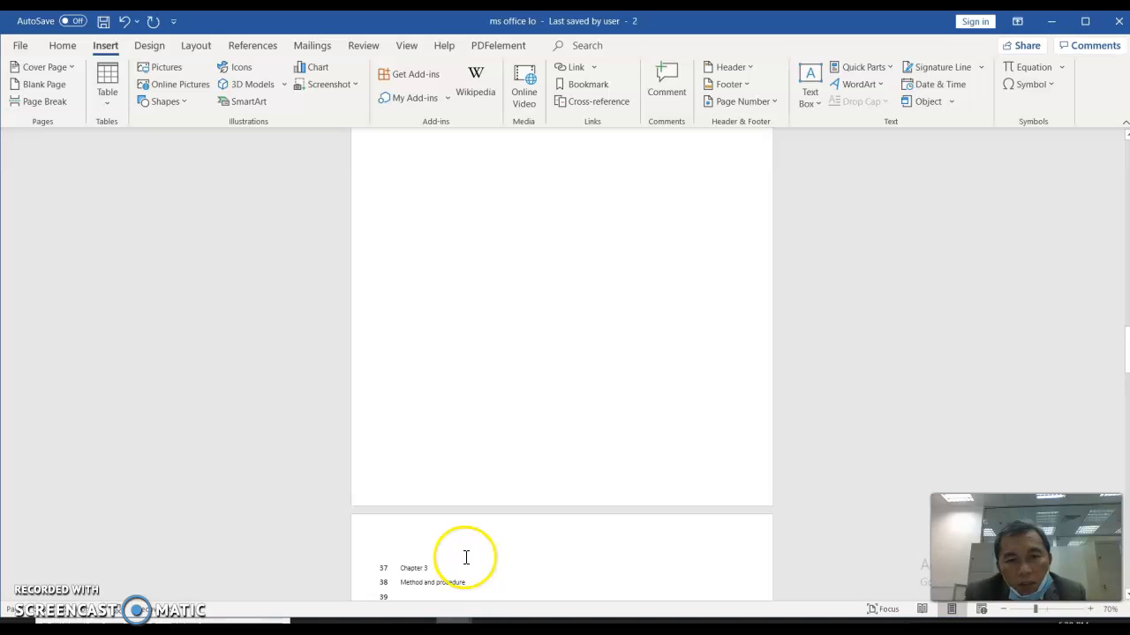
scroll(476, 557, "down", 1)
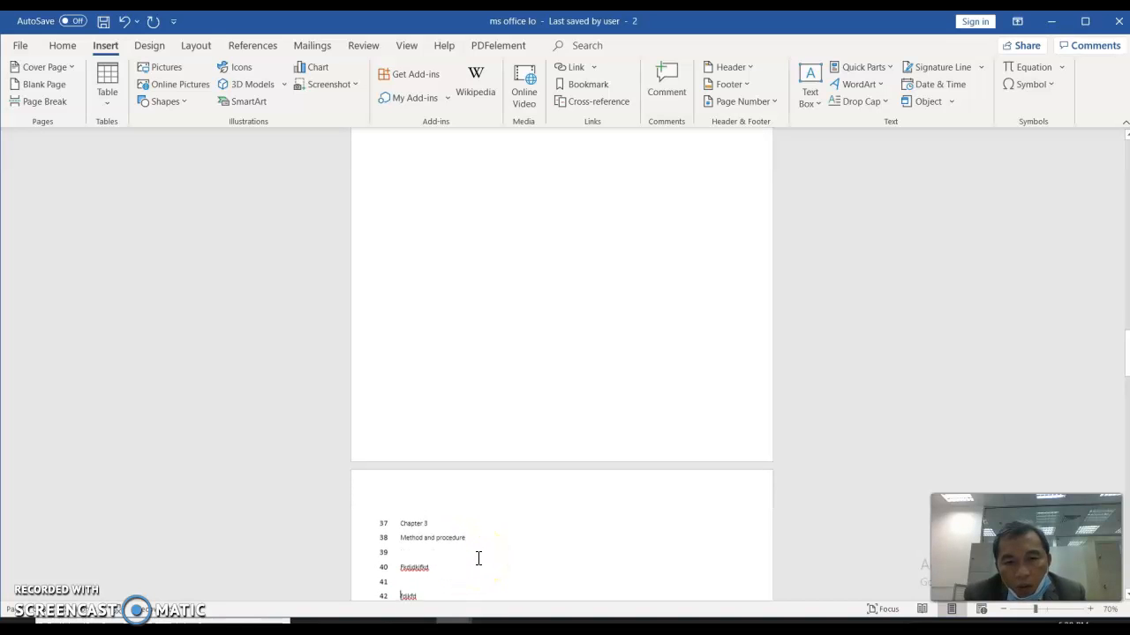
scroll(503, 310, "up", 5)
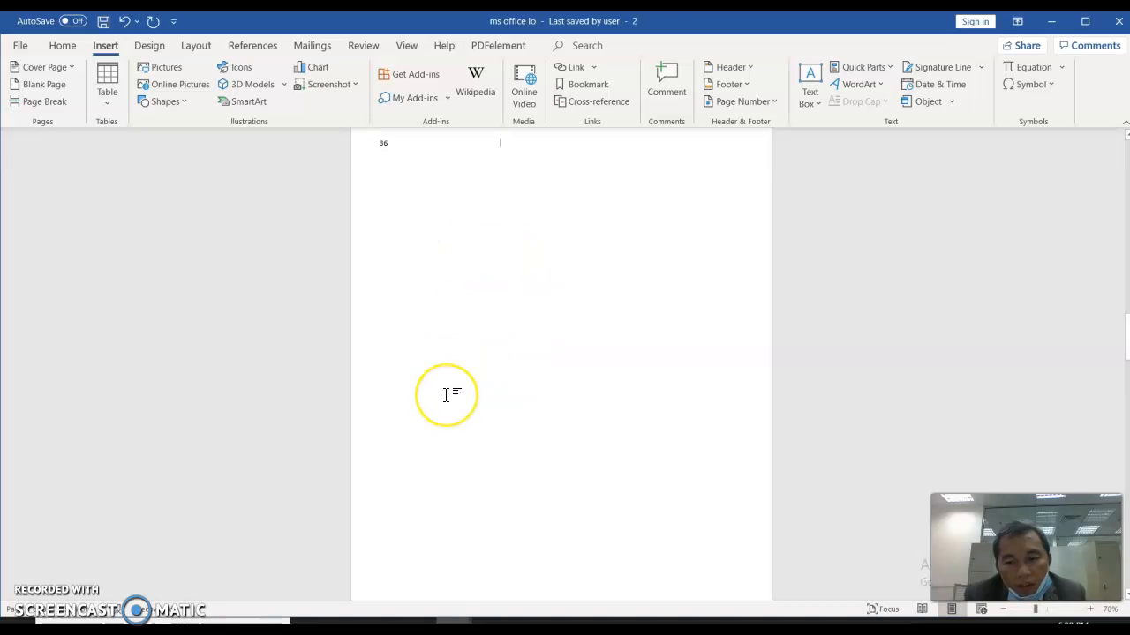
key("Down")
key("Down")
key("Down")
key("Down")
key("Down")
key("Down")
key("Down")
key("Down")
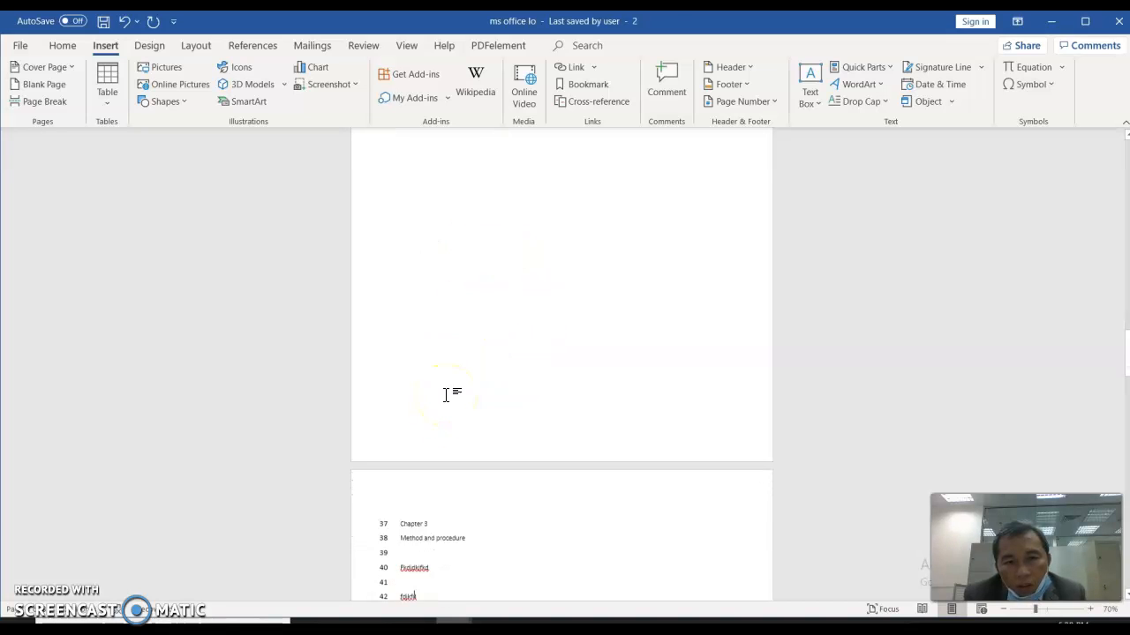